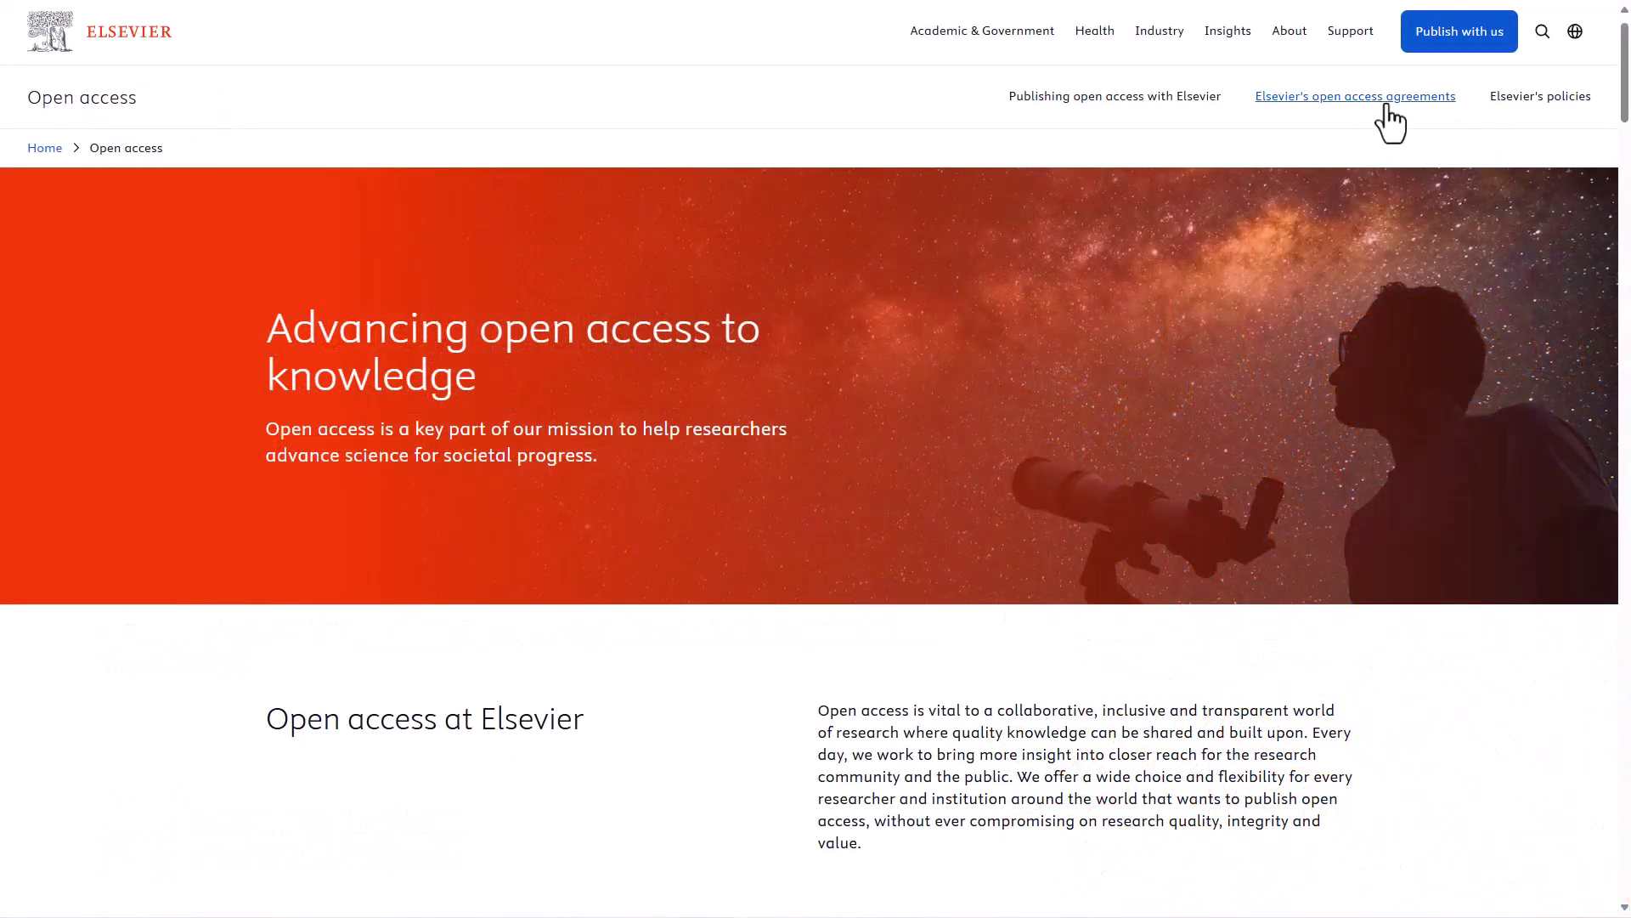
# - Open Elsevier's open access agreements list and view the Austria agreement page
pyautogui.click(1383, 117)
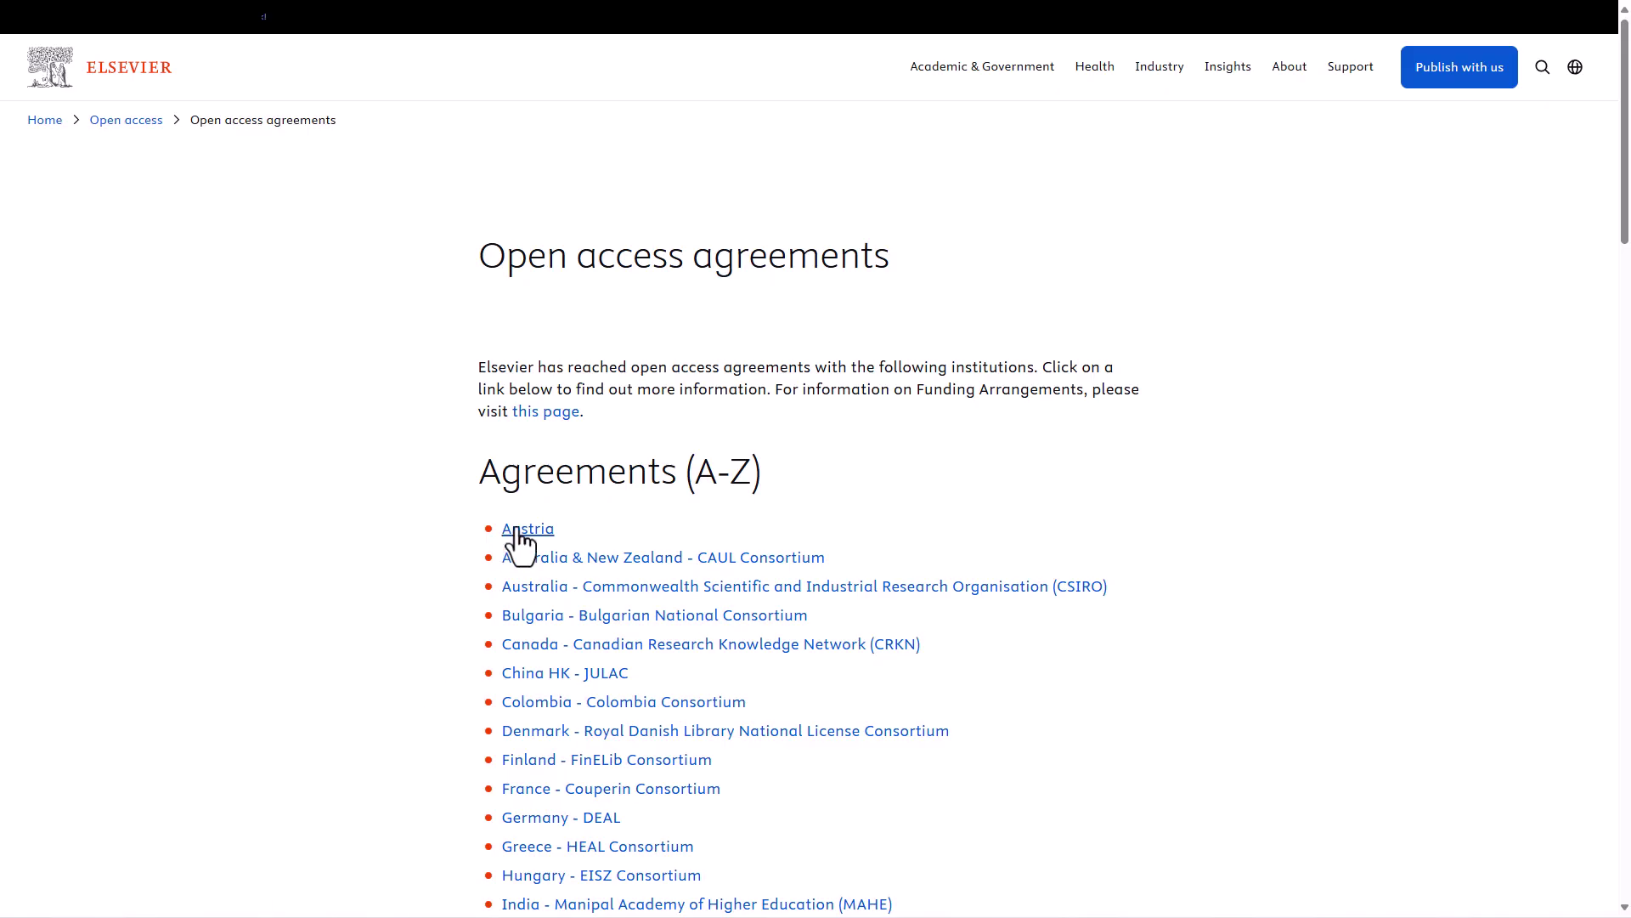
pyautogui.click(526, 529)
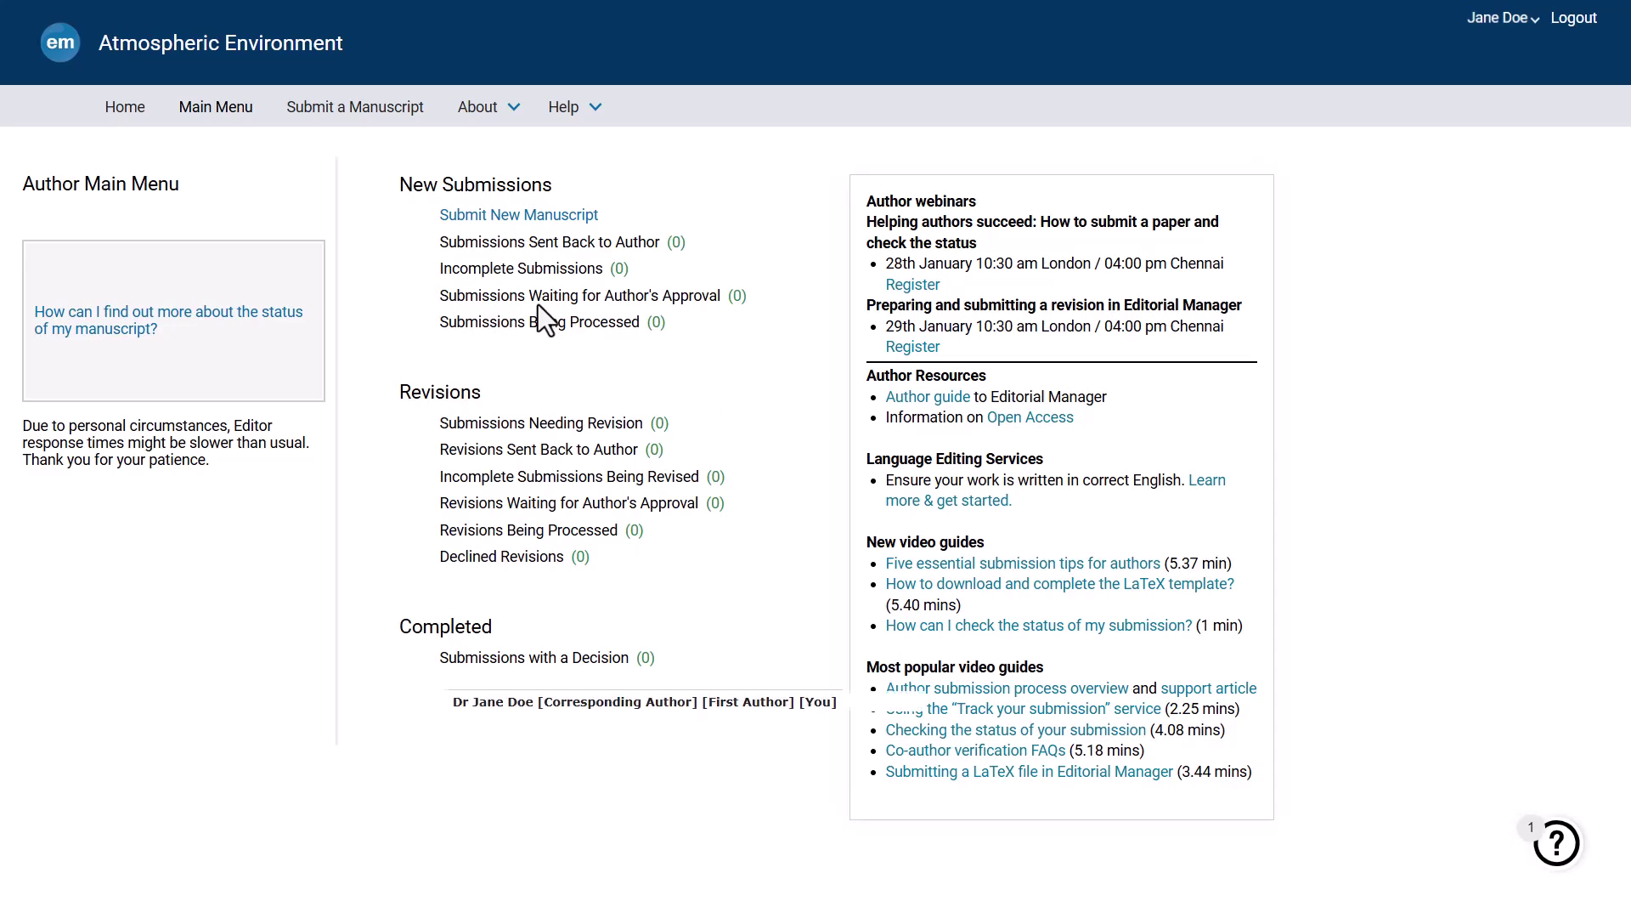
# - Open the submission from the Author Main Menu to reach the Current Author List
pyautogui.click(517, 215)
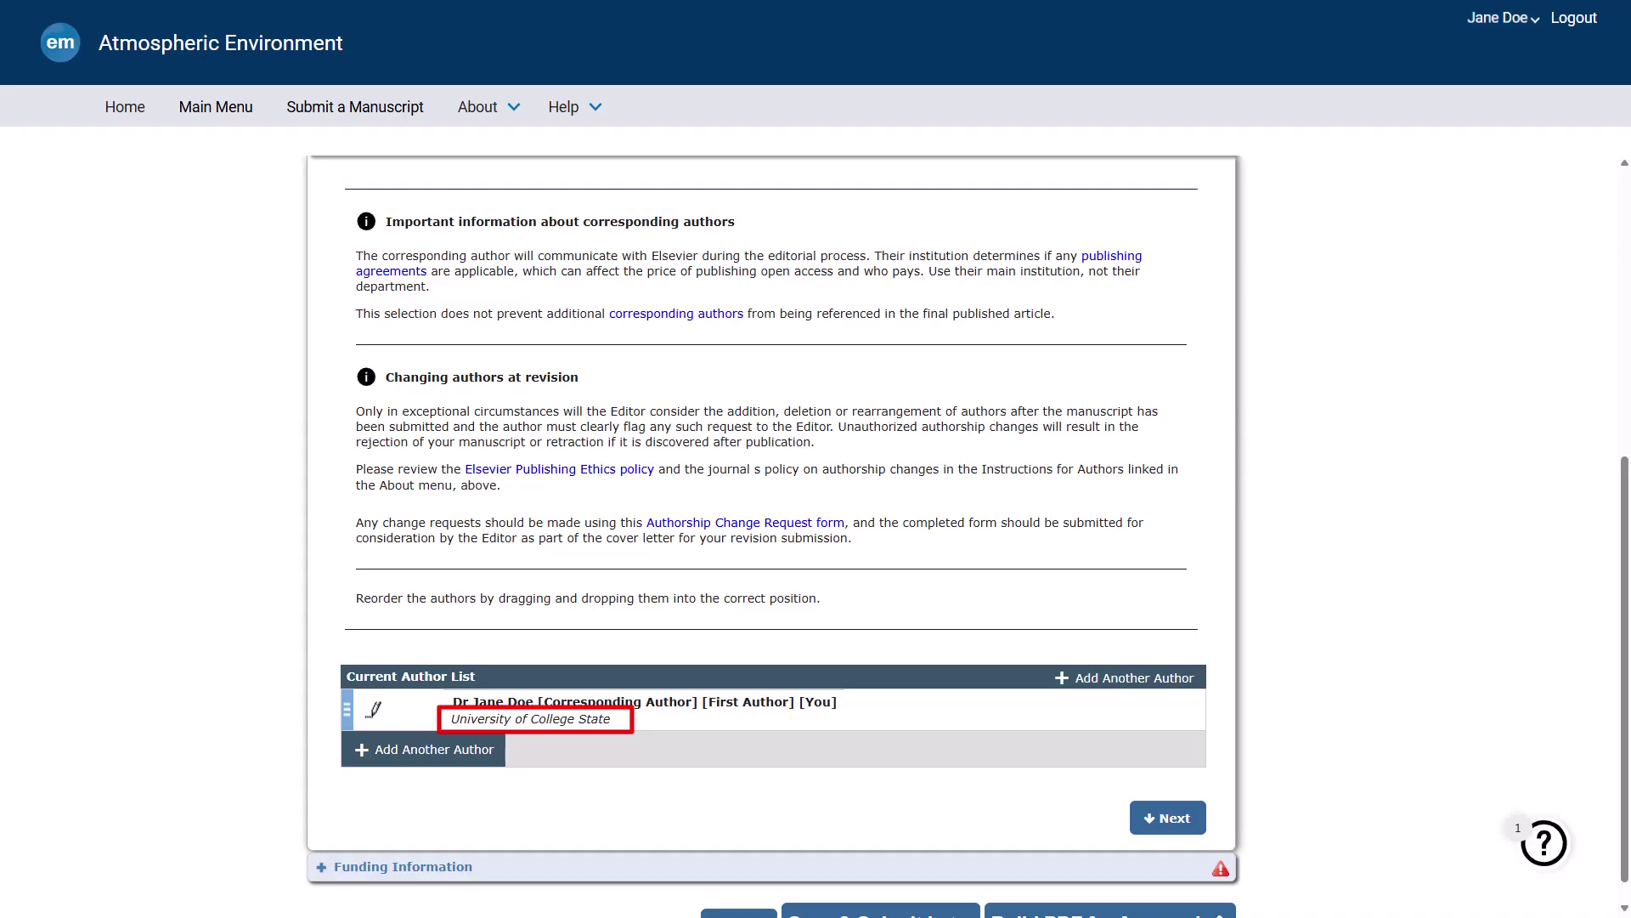
# - Change the corresponding author's institution to University of College State and save the author details
pyautogui.click(378, 714)
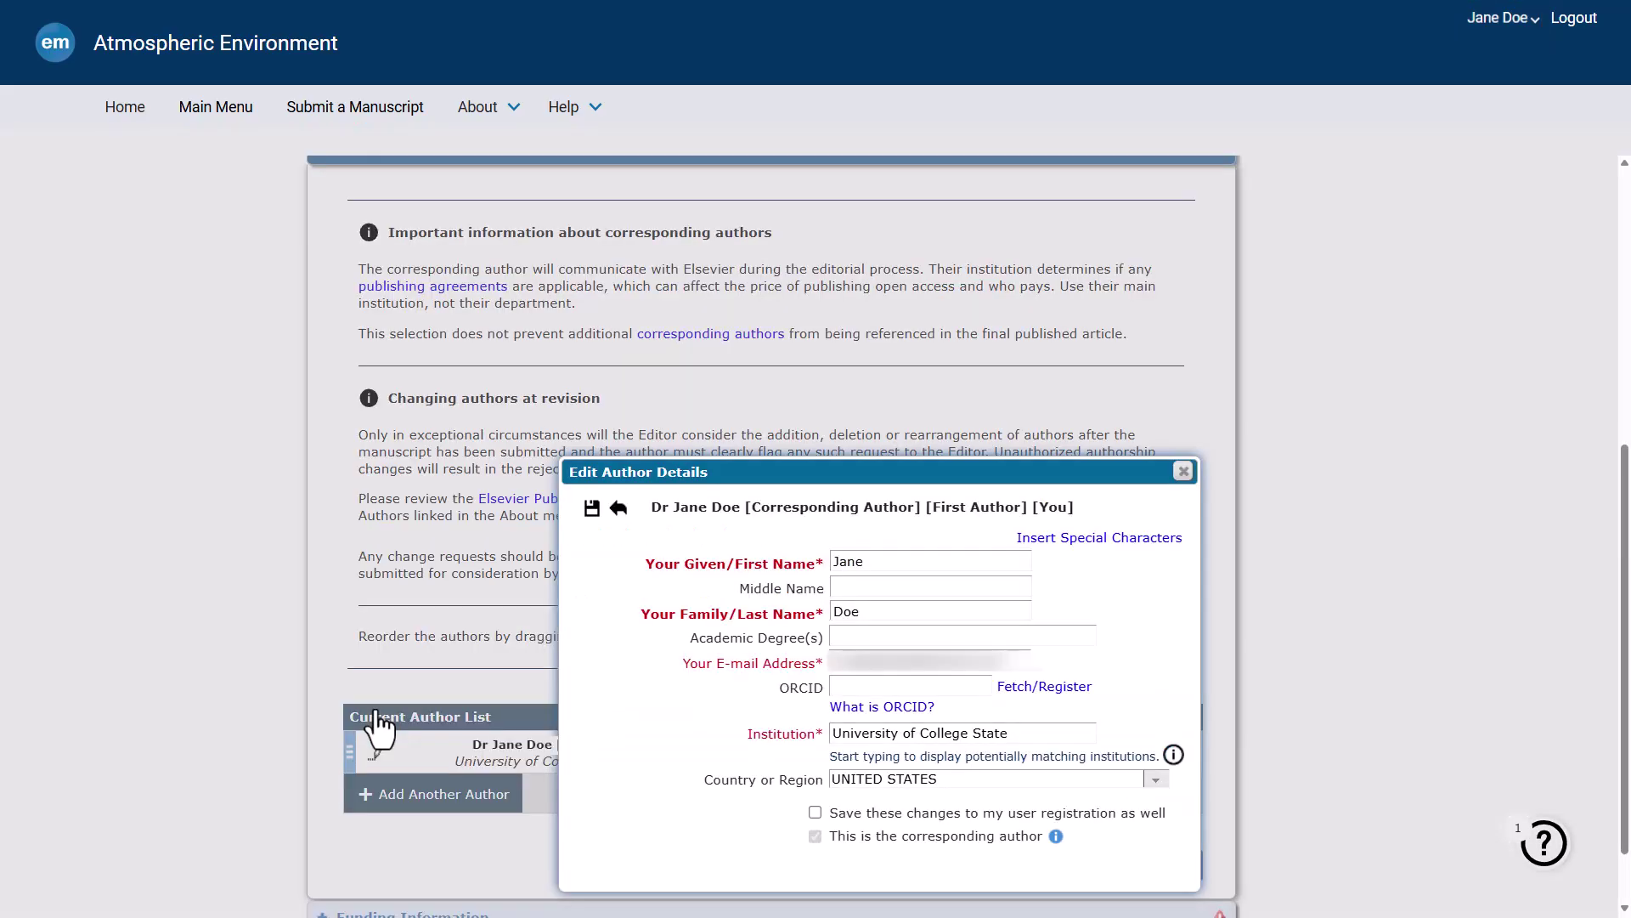
pyautogui.click(1038, 732)
pyautogui.press('BackSpace')
pyautogui.write('e')
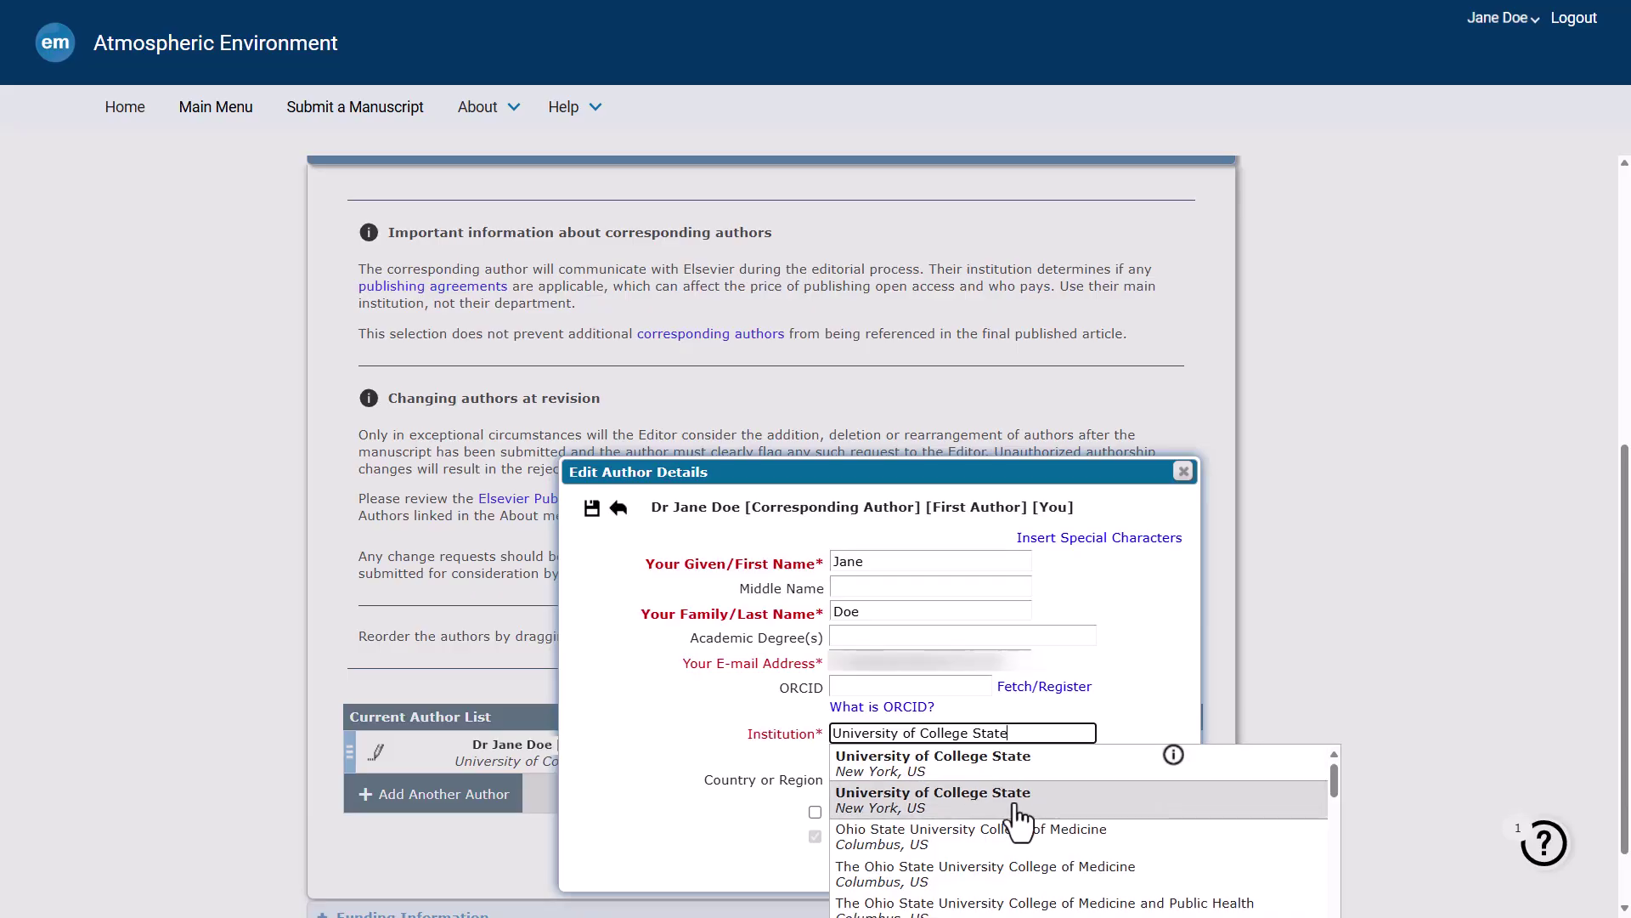
pyautogui.click(1019, 799)
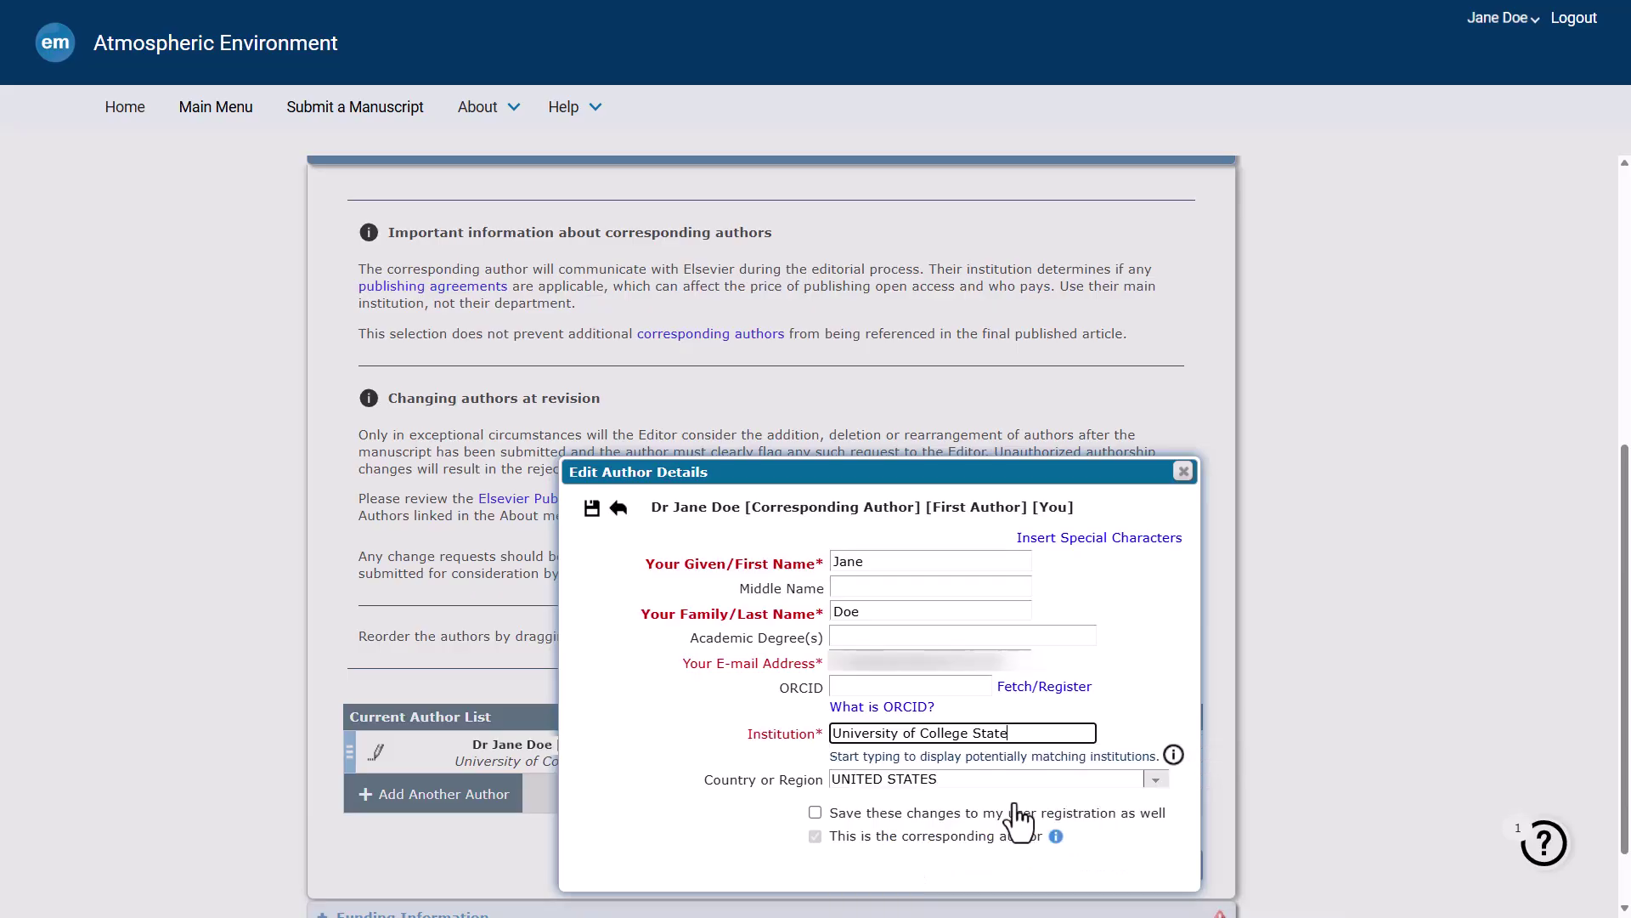
pyautogui.click(592, 510)
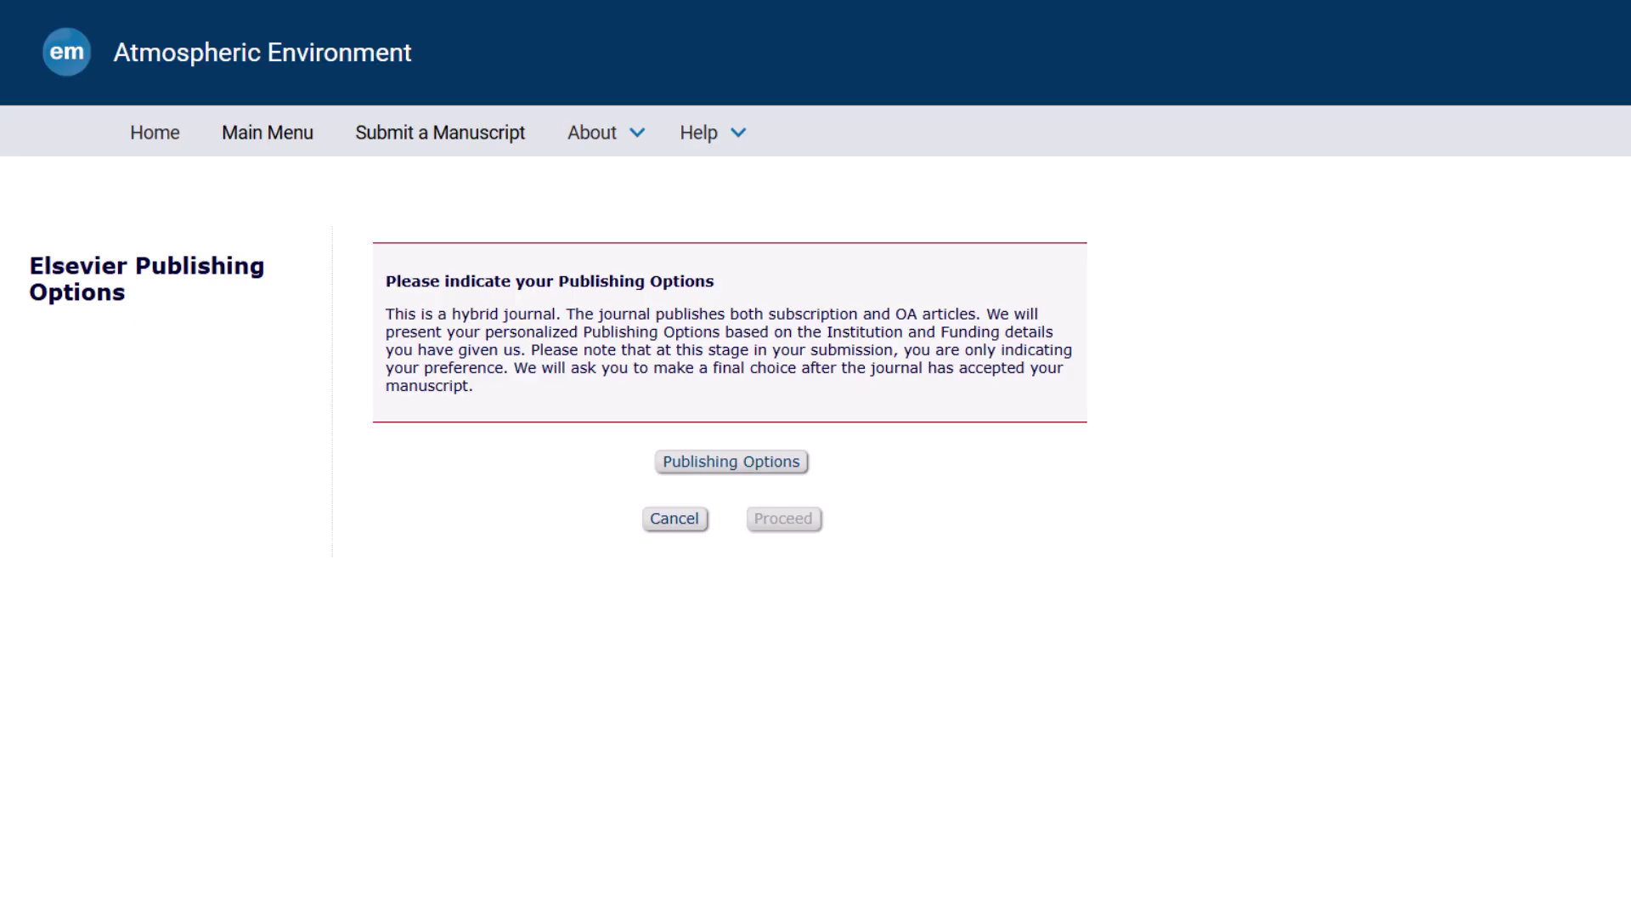
# - Select open access under the University of College State agreement, save the choice, and proceed
pyautogui.click(763, 462)
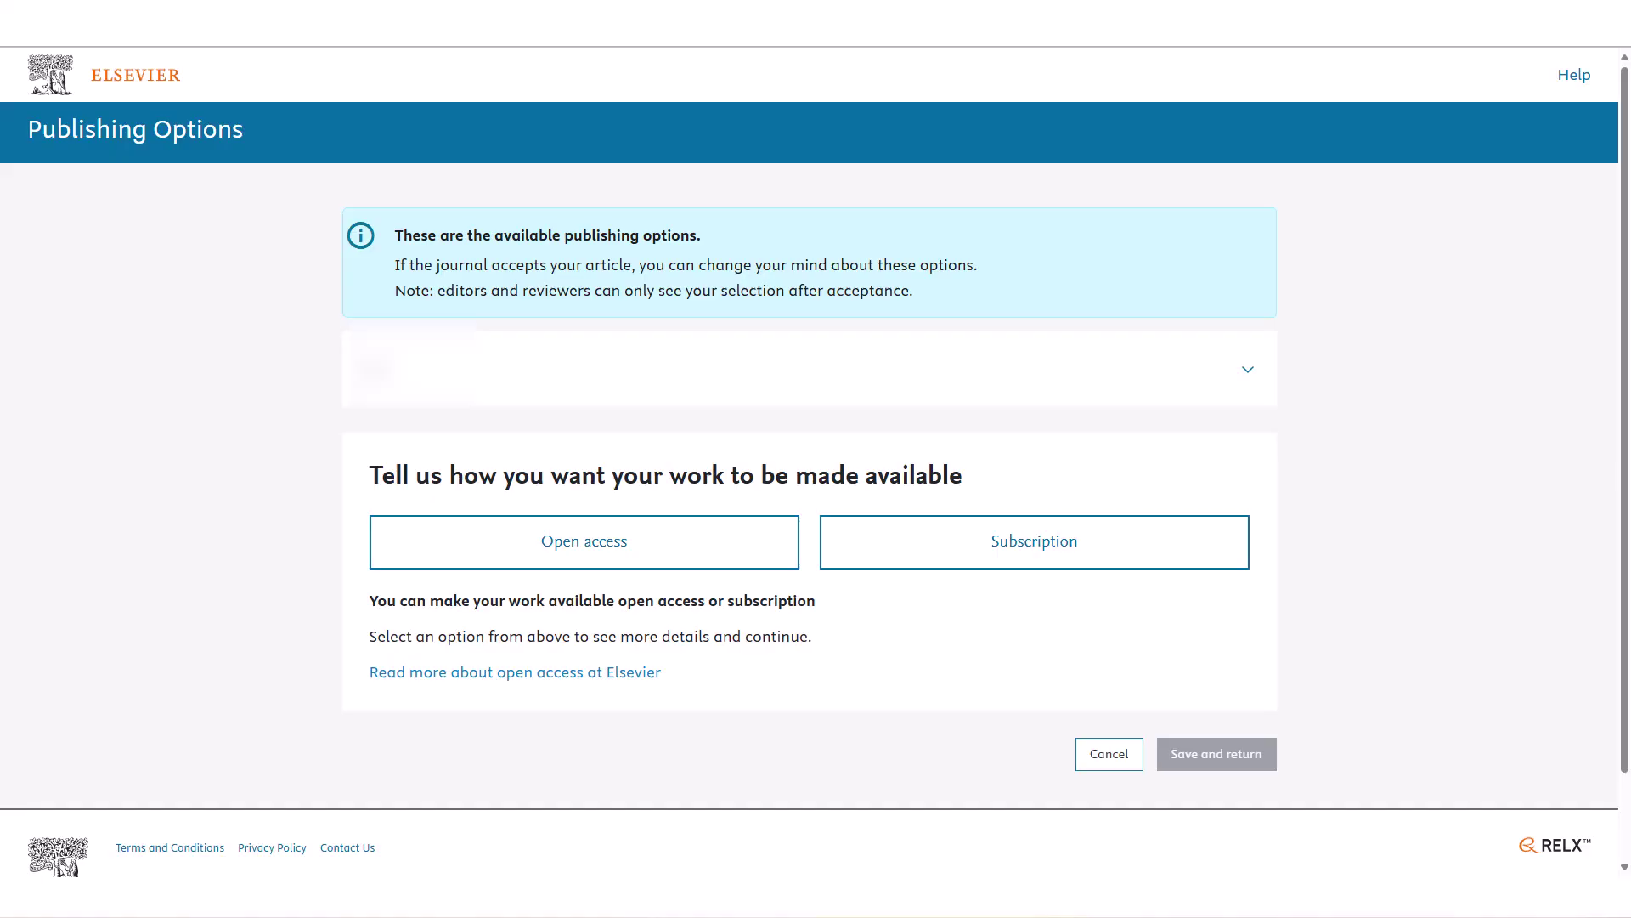
pyautogui.click(646, 548)
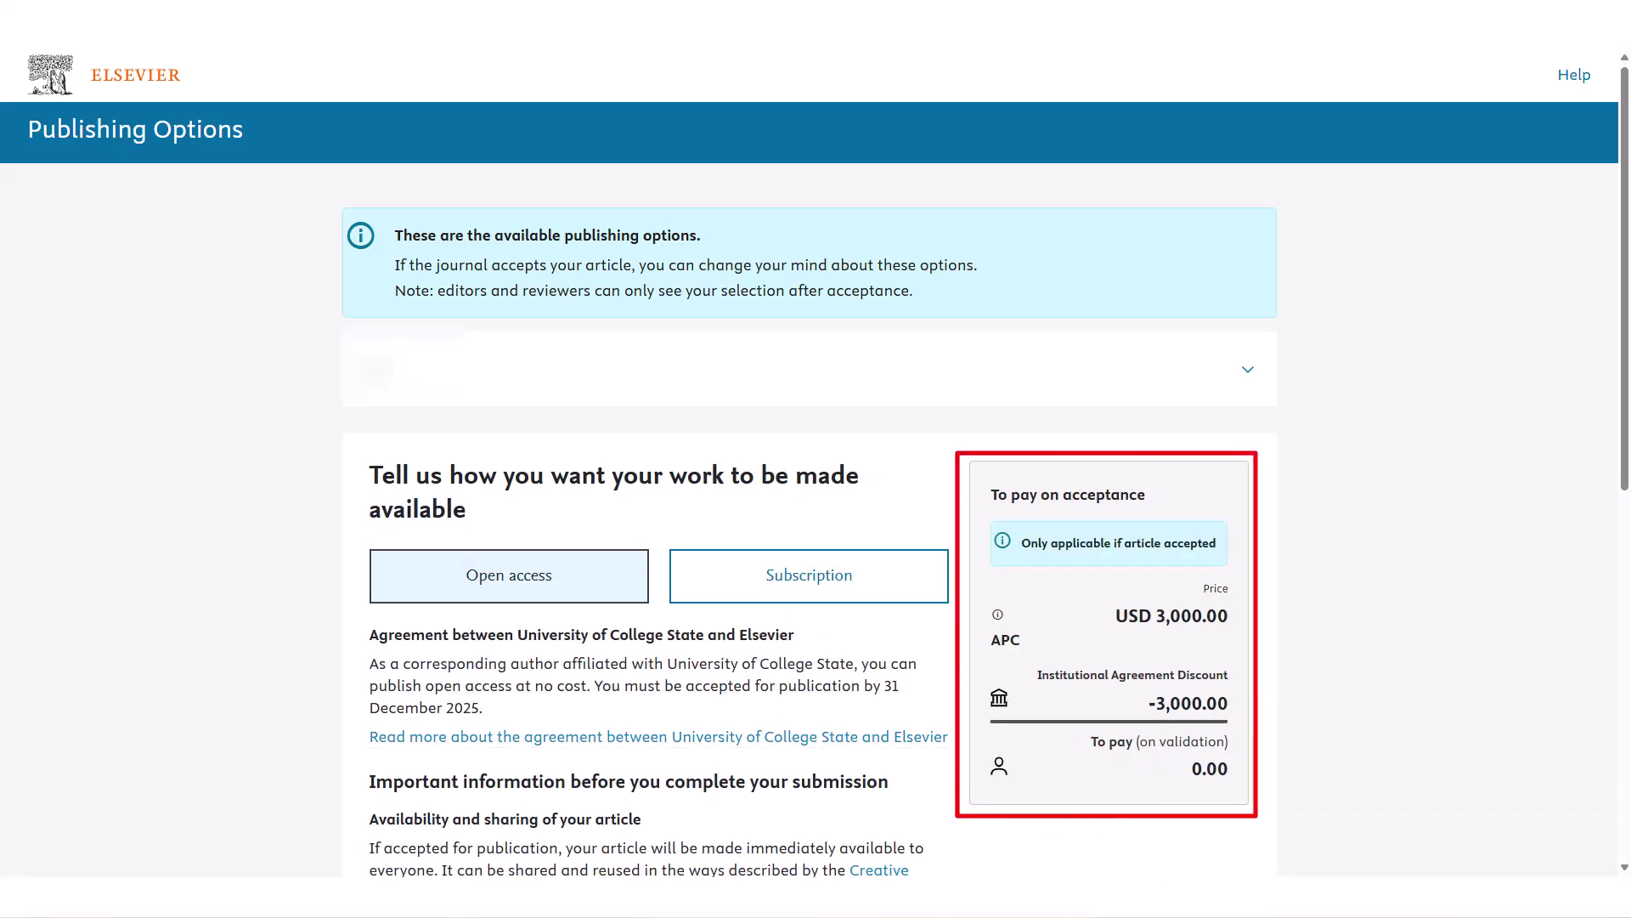
pyautogui.scroll(-4, 1604, 356)
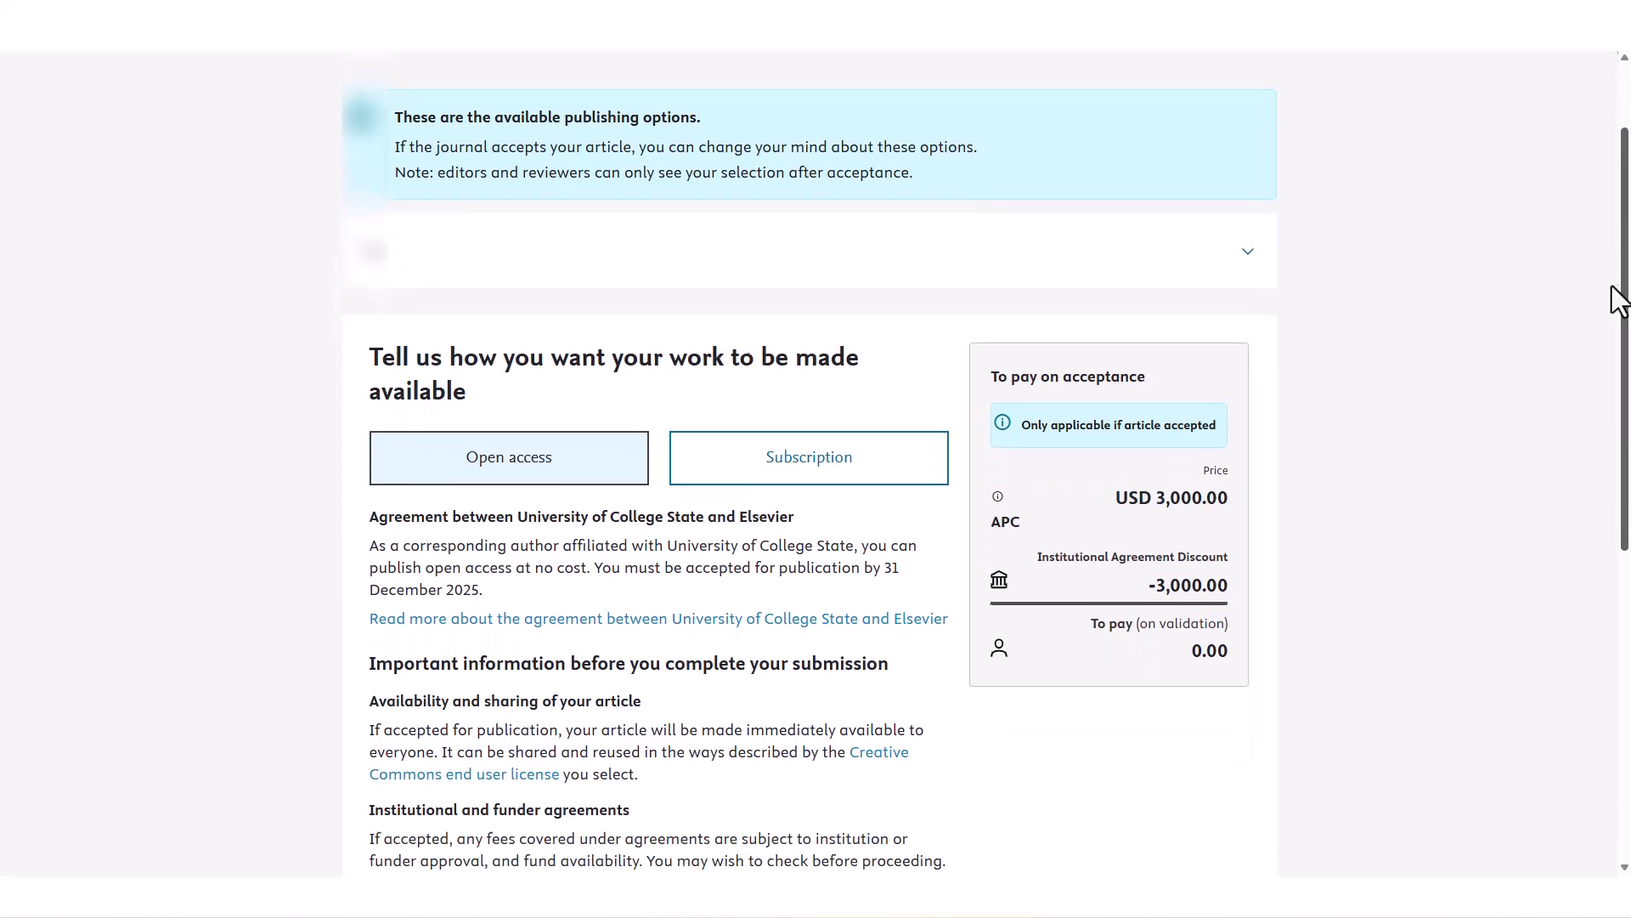
pyautogui.scroll(-5, 1604, 357)
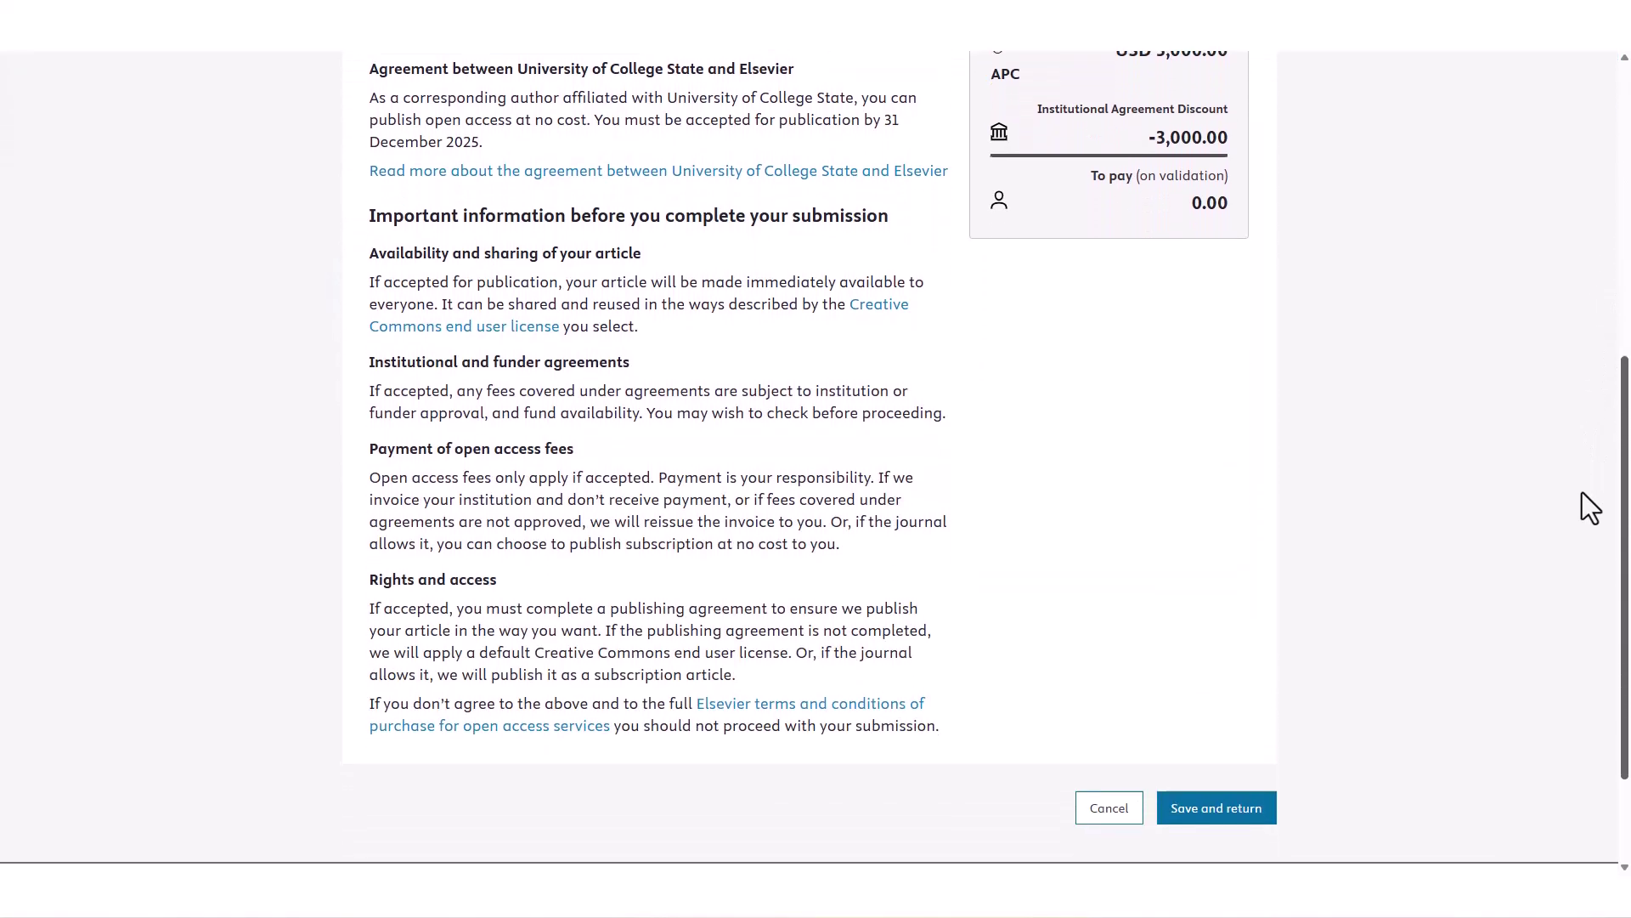
pyautogui.click(1216, 807)
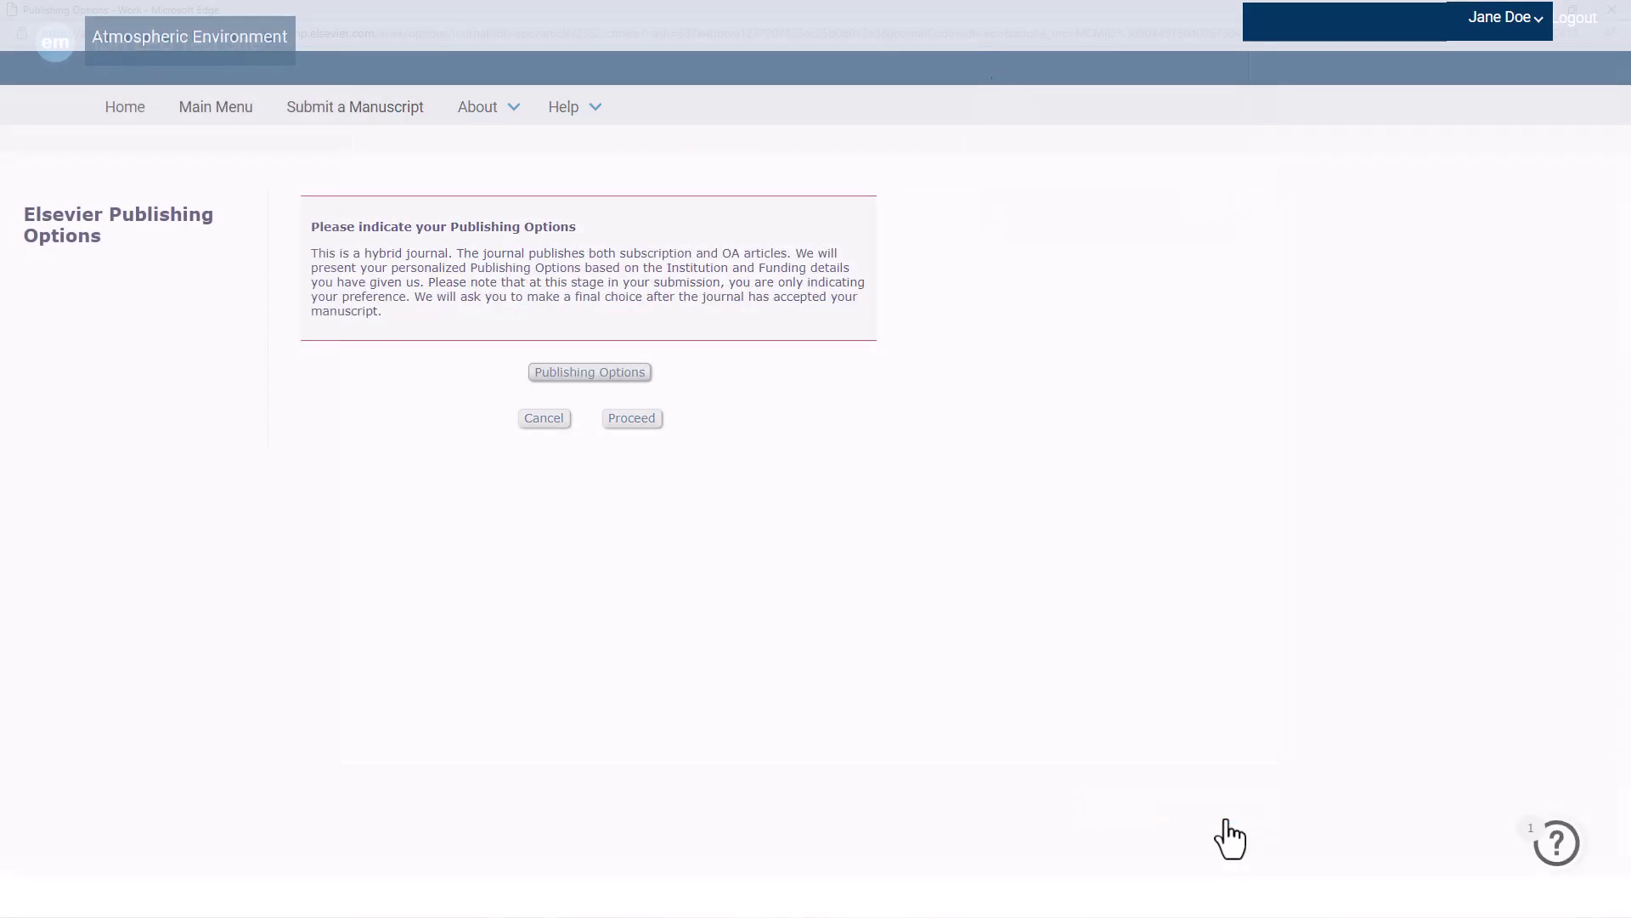
pyautogui.click(632, 418)
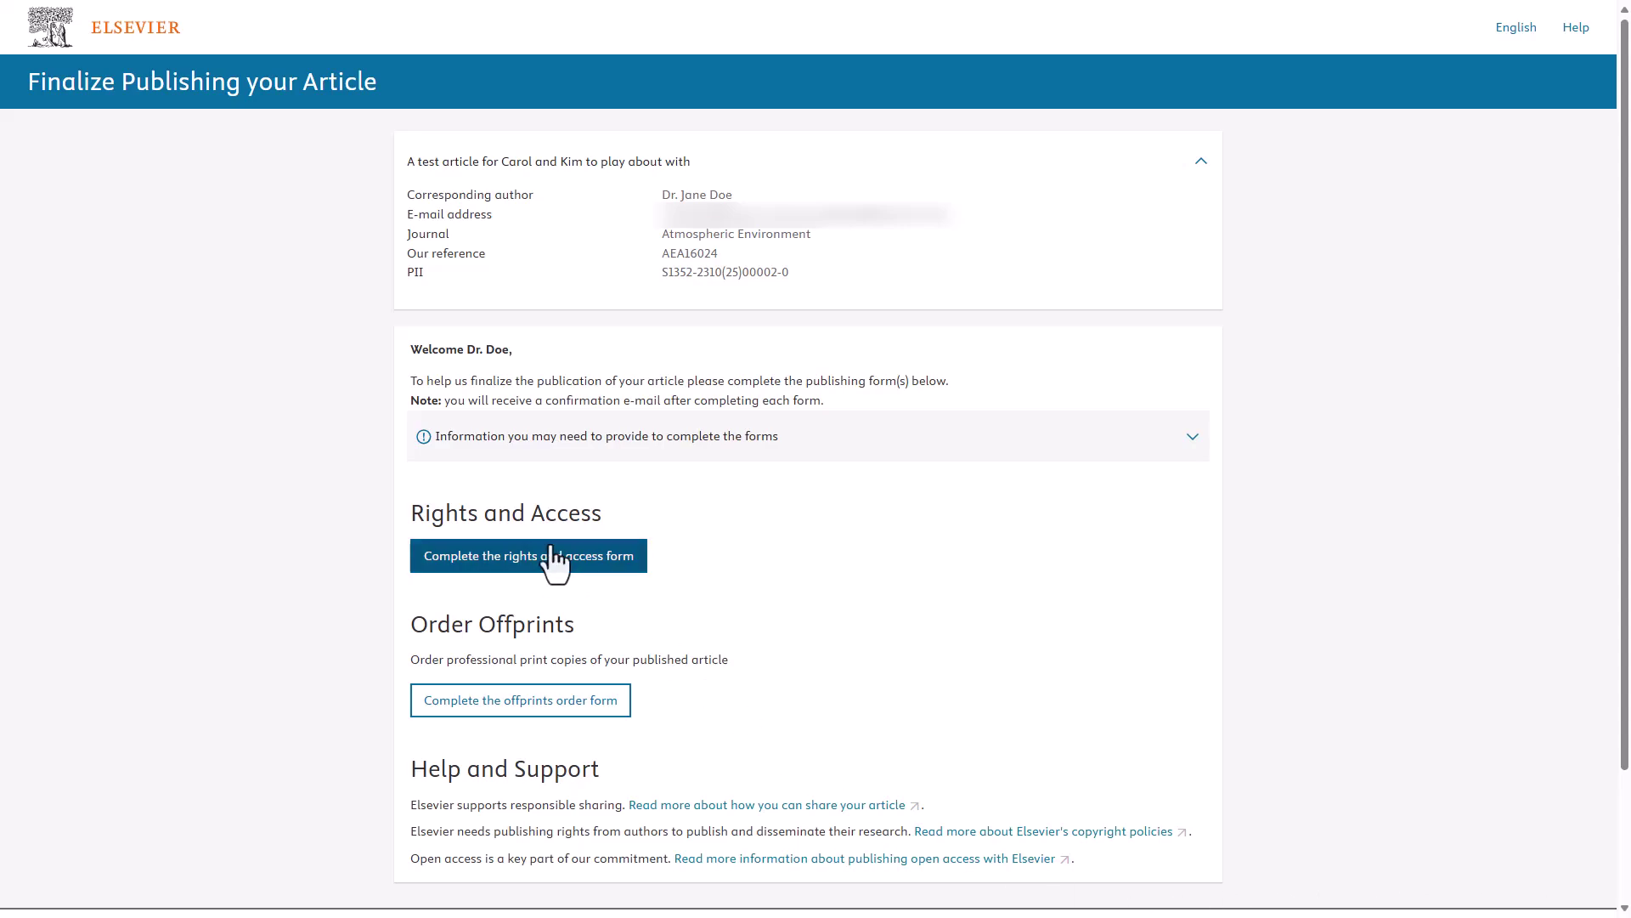
# - Begin the rights and access form from the Finalize Publishing your Article page
pyautogui.click(554, 557)
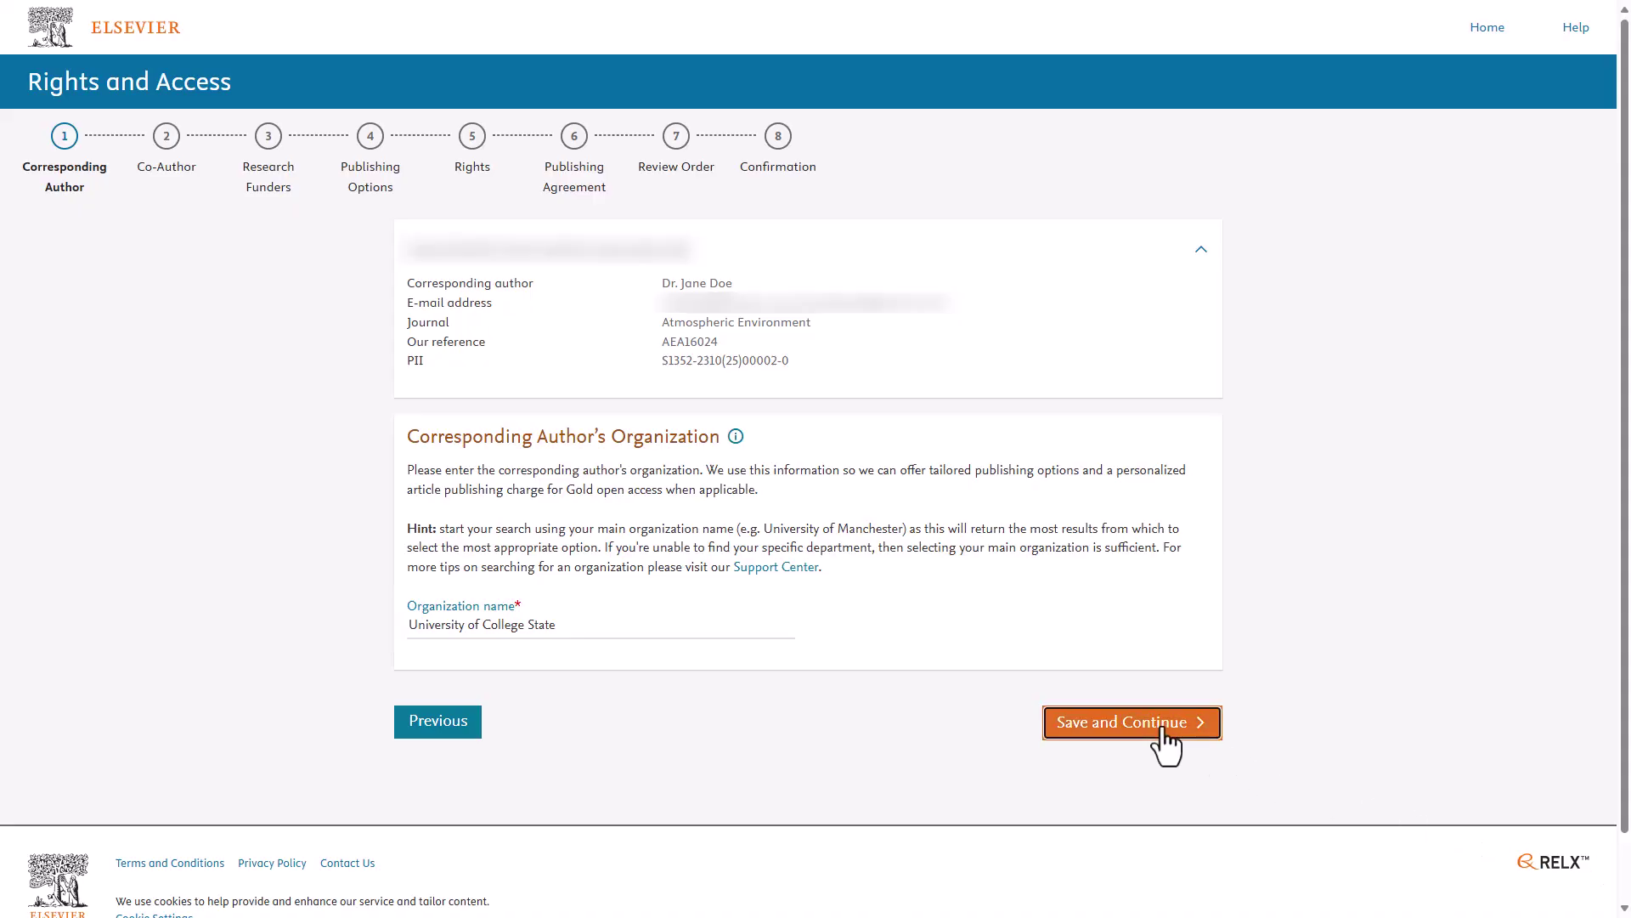
# - Confirm University of College State as the organization and answer No to co-authors
pyautogui.click(1131, 721)
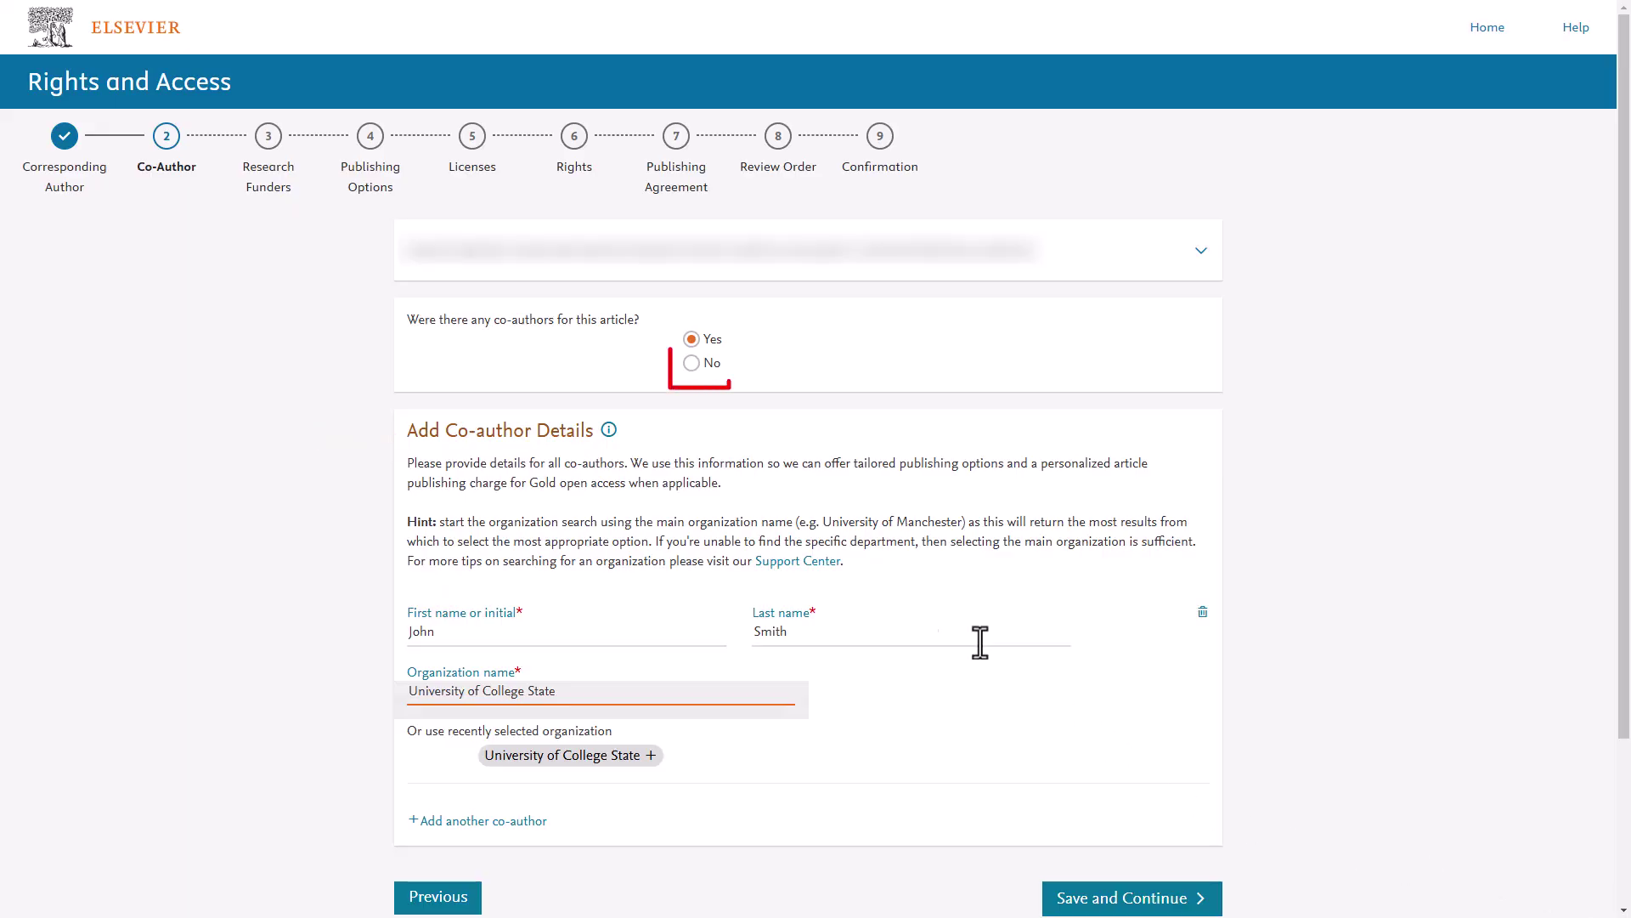
pyautogui.click(690, 363)
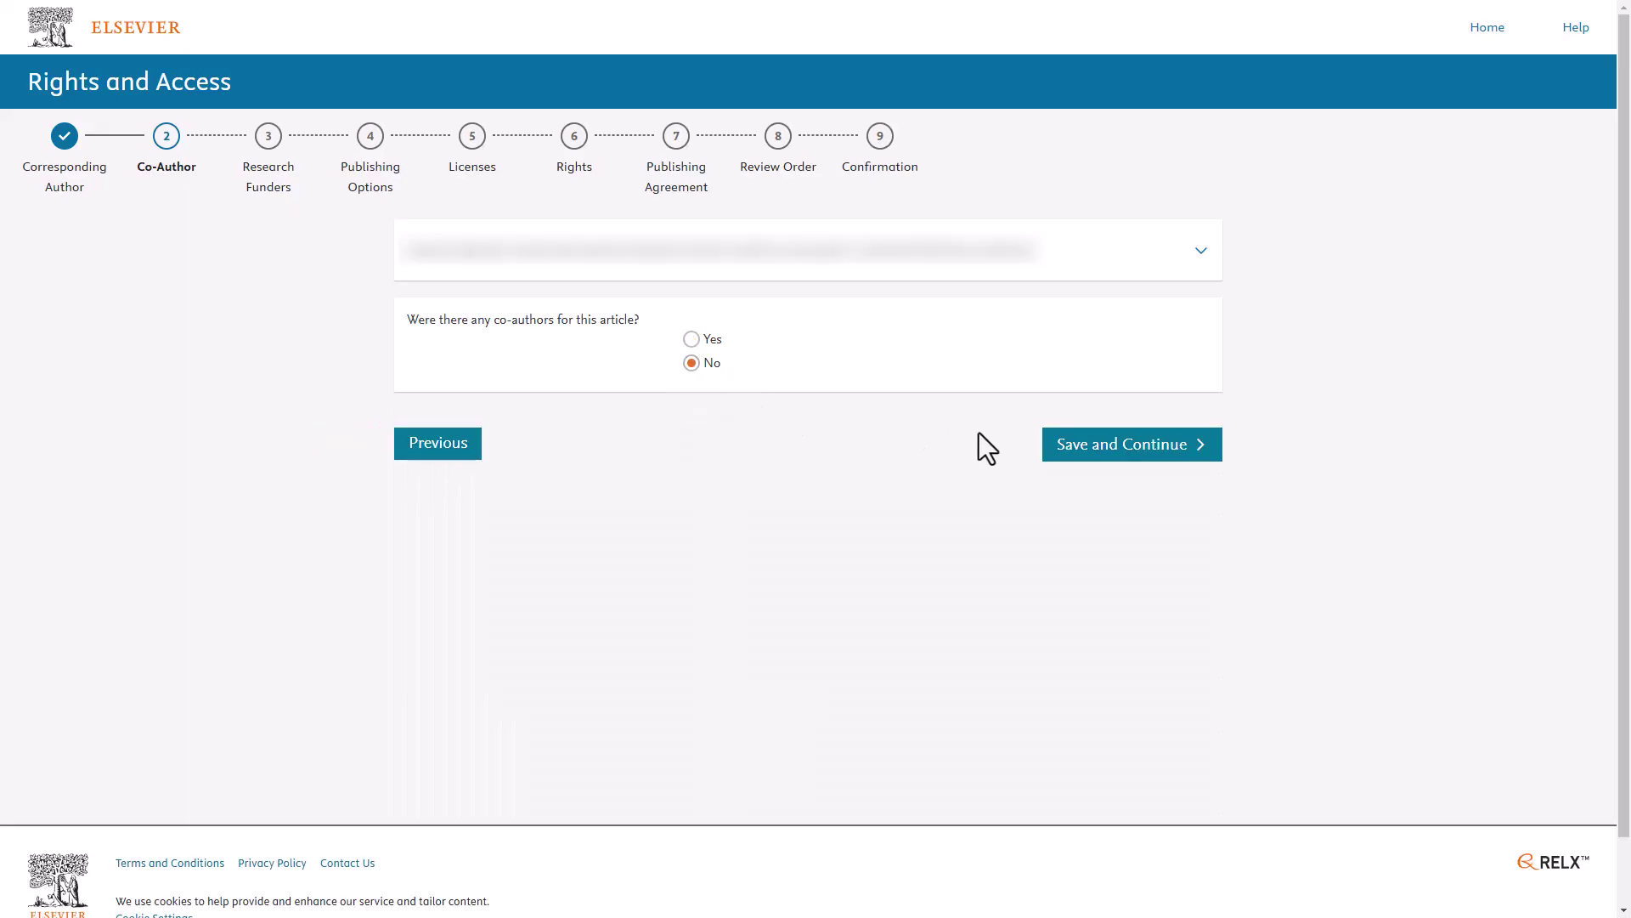
pyautogui.click(1130, 444)
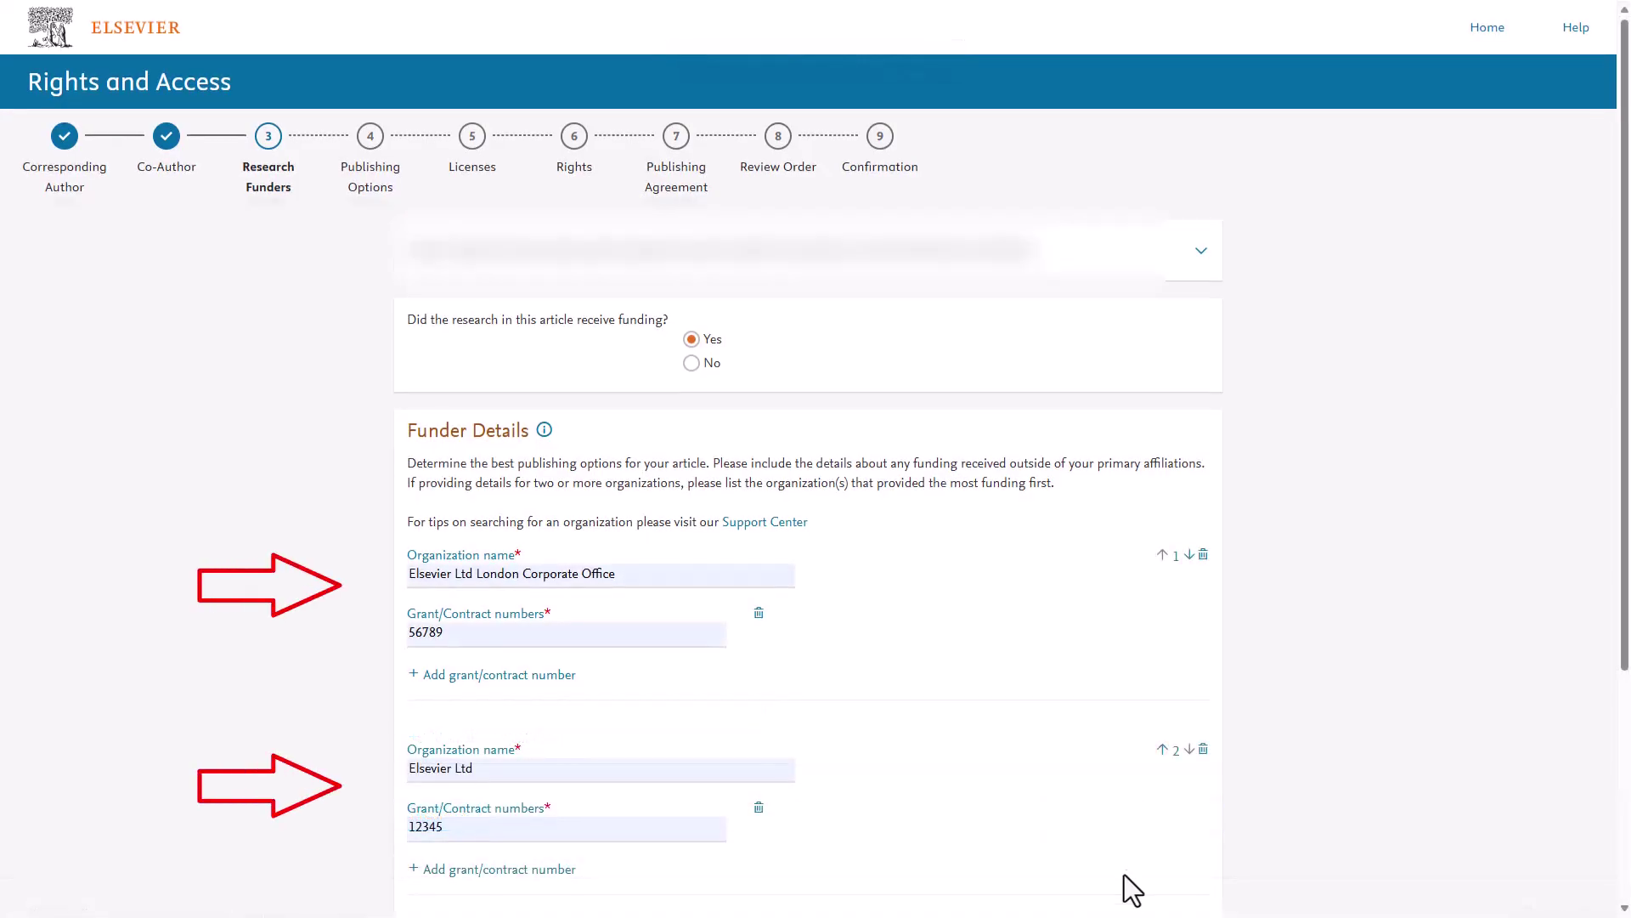
# - Move the second funder up, delete a funder entry, and answer No to research funding
pyautogui.click(1161, 748)
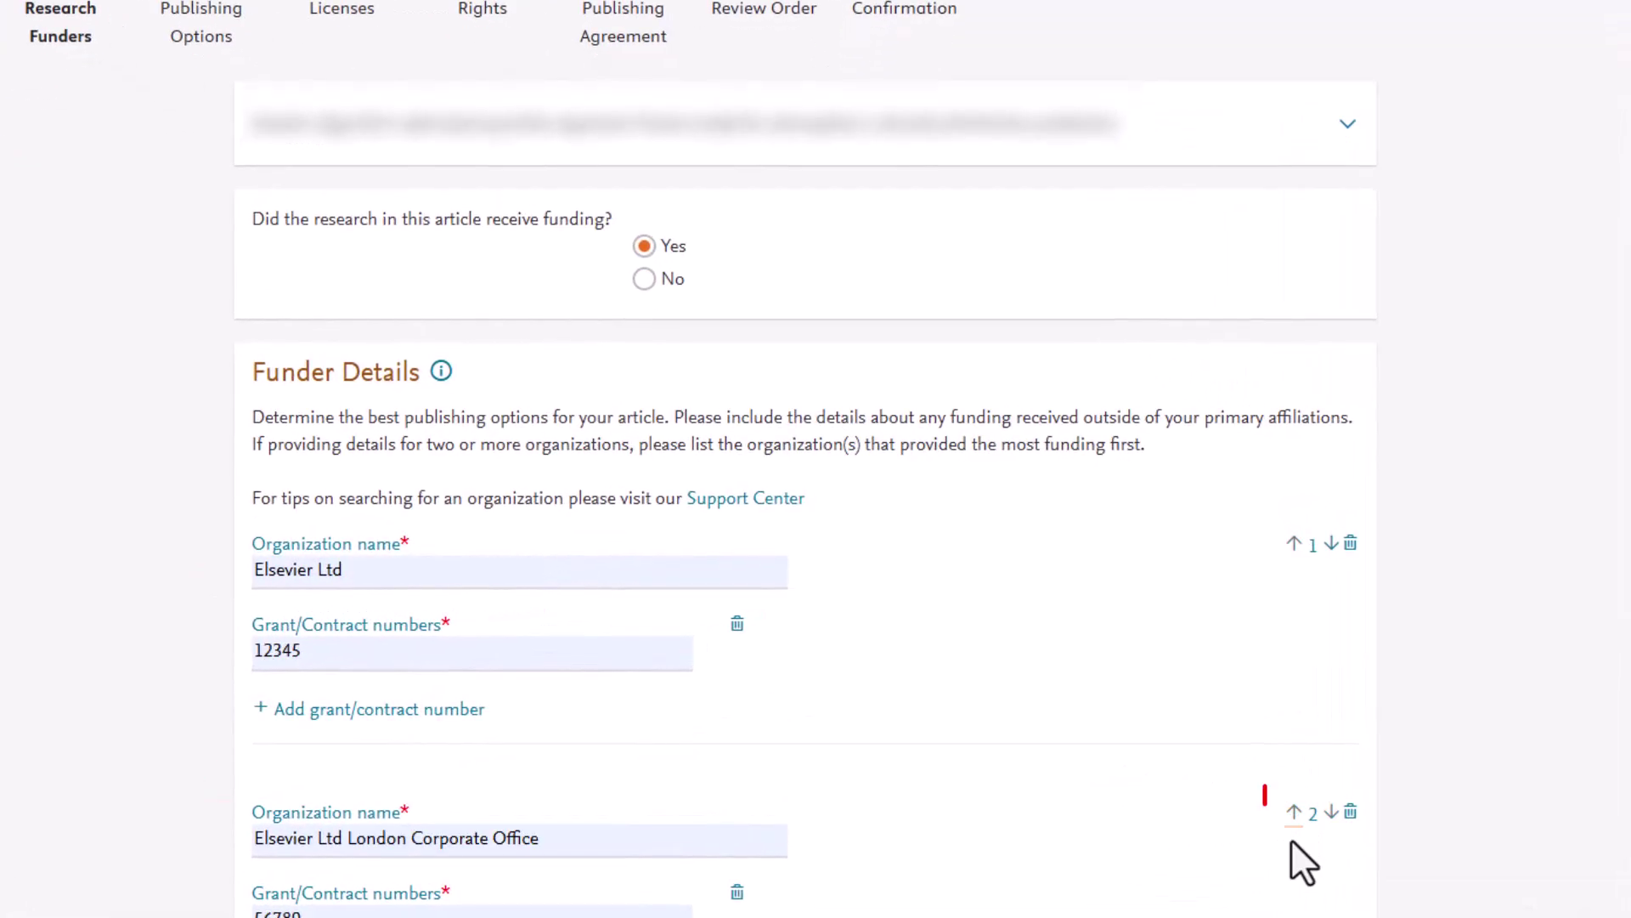
pyautogui.click(1351, 813)
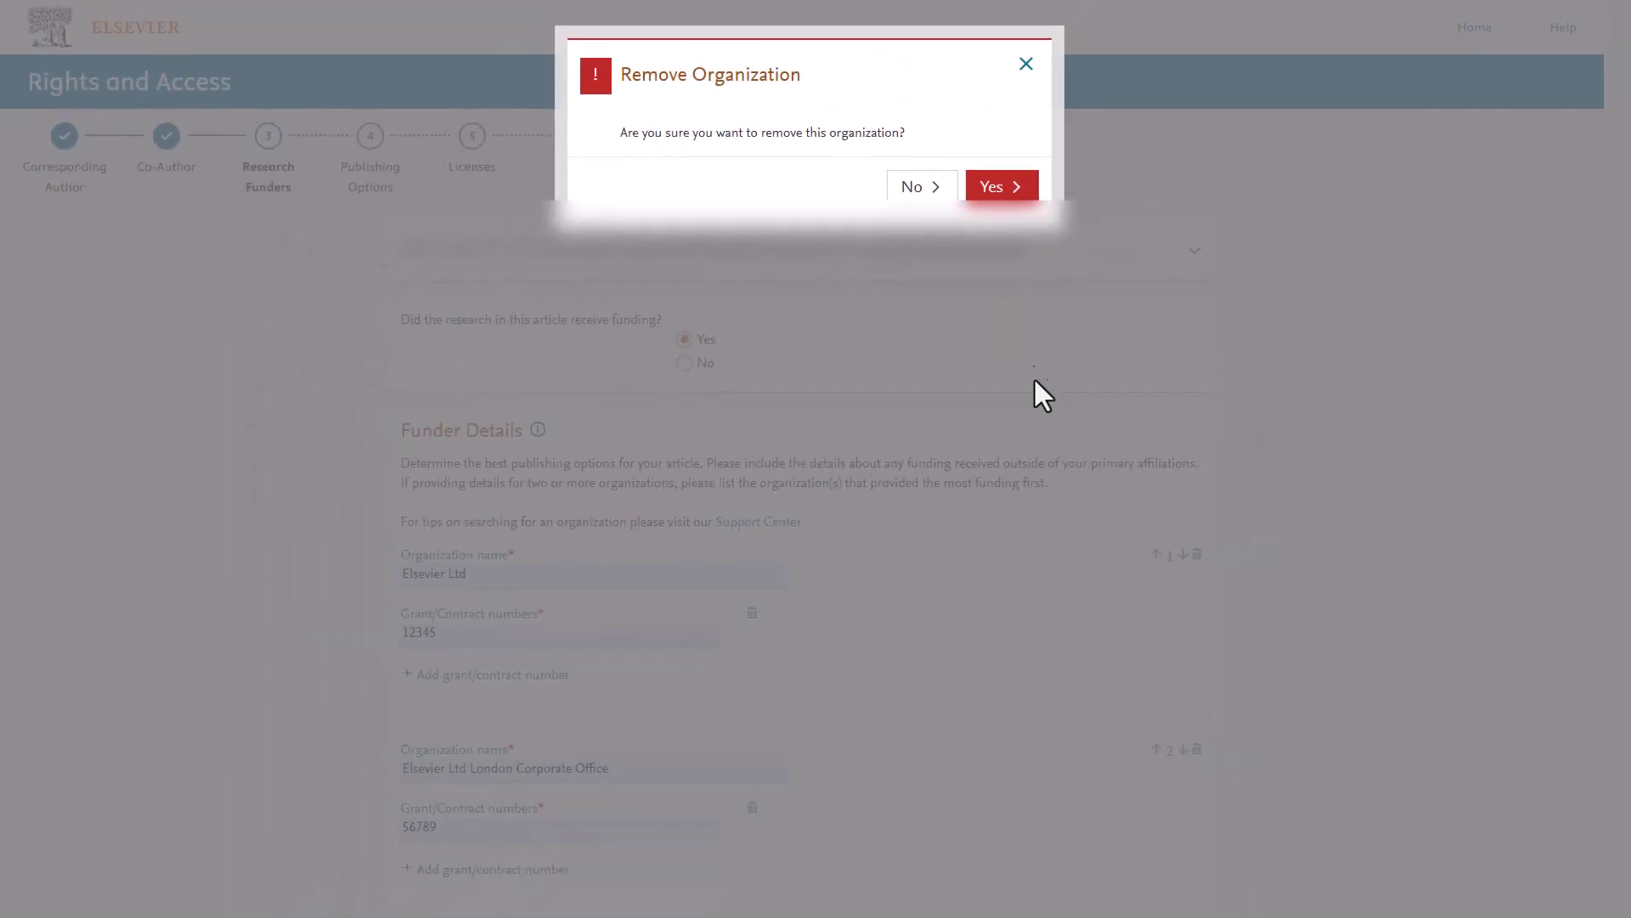
pyautogui.click(1000, 187)
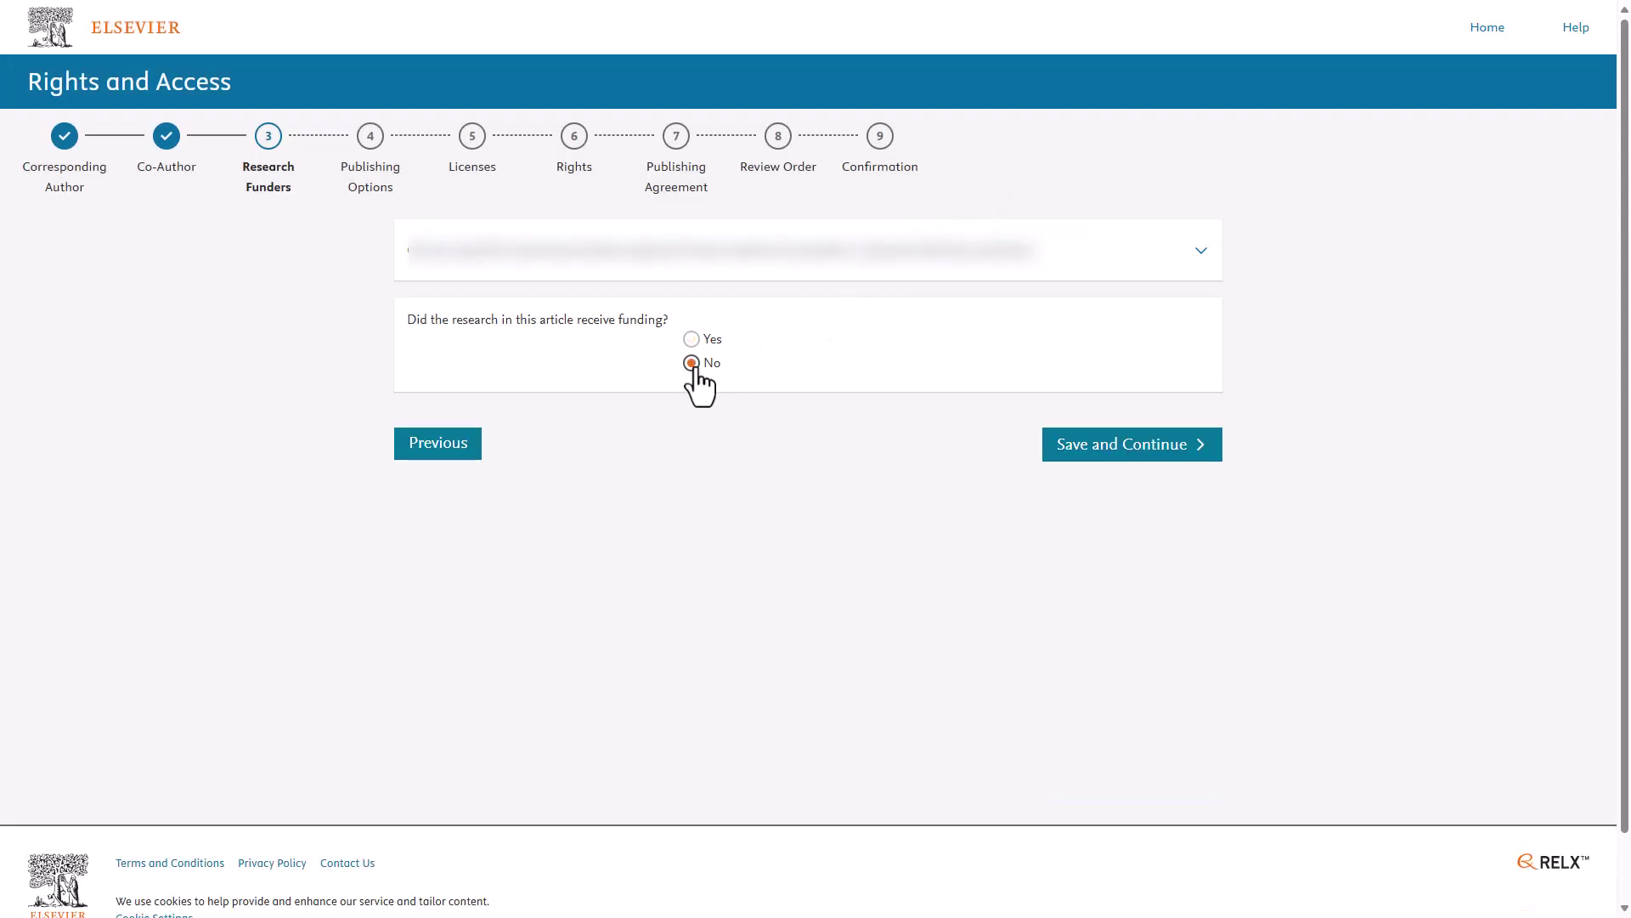
pyautogui.click(1095, 450)
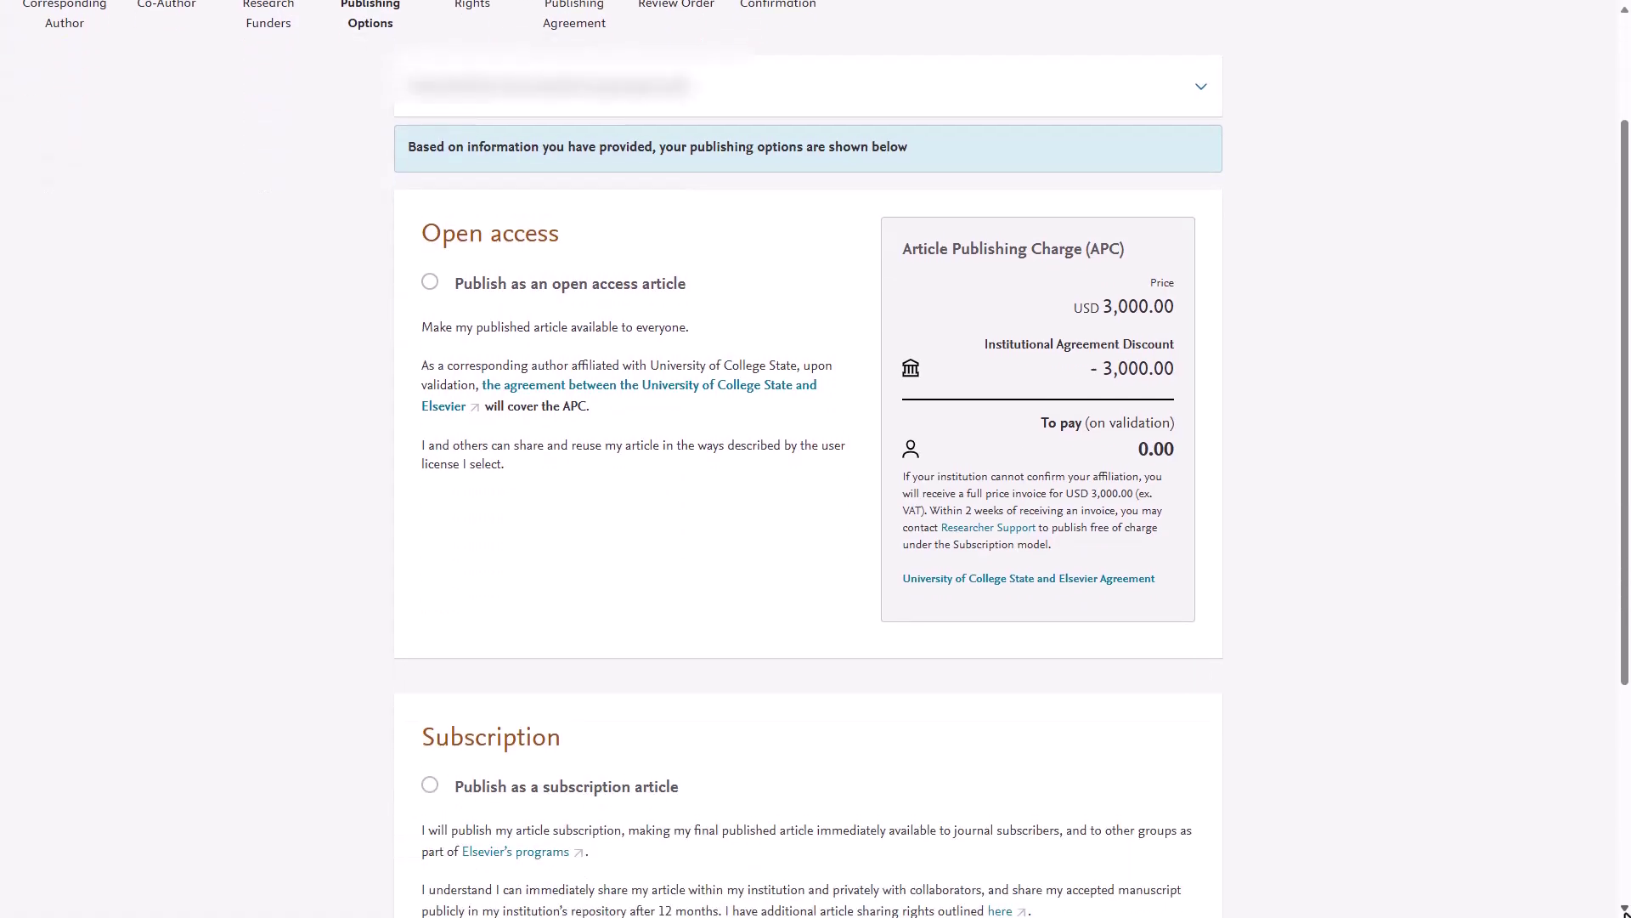
pyautogui.scroll(-3, 815, 459)
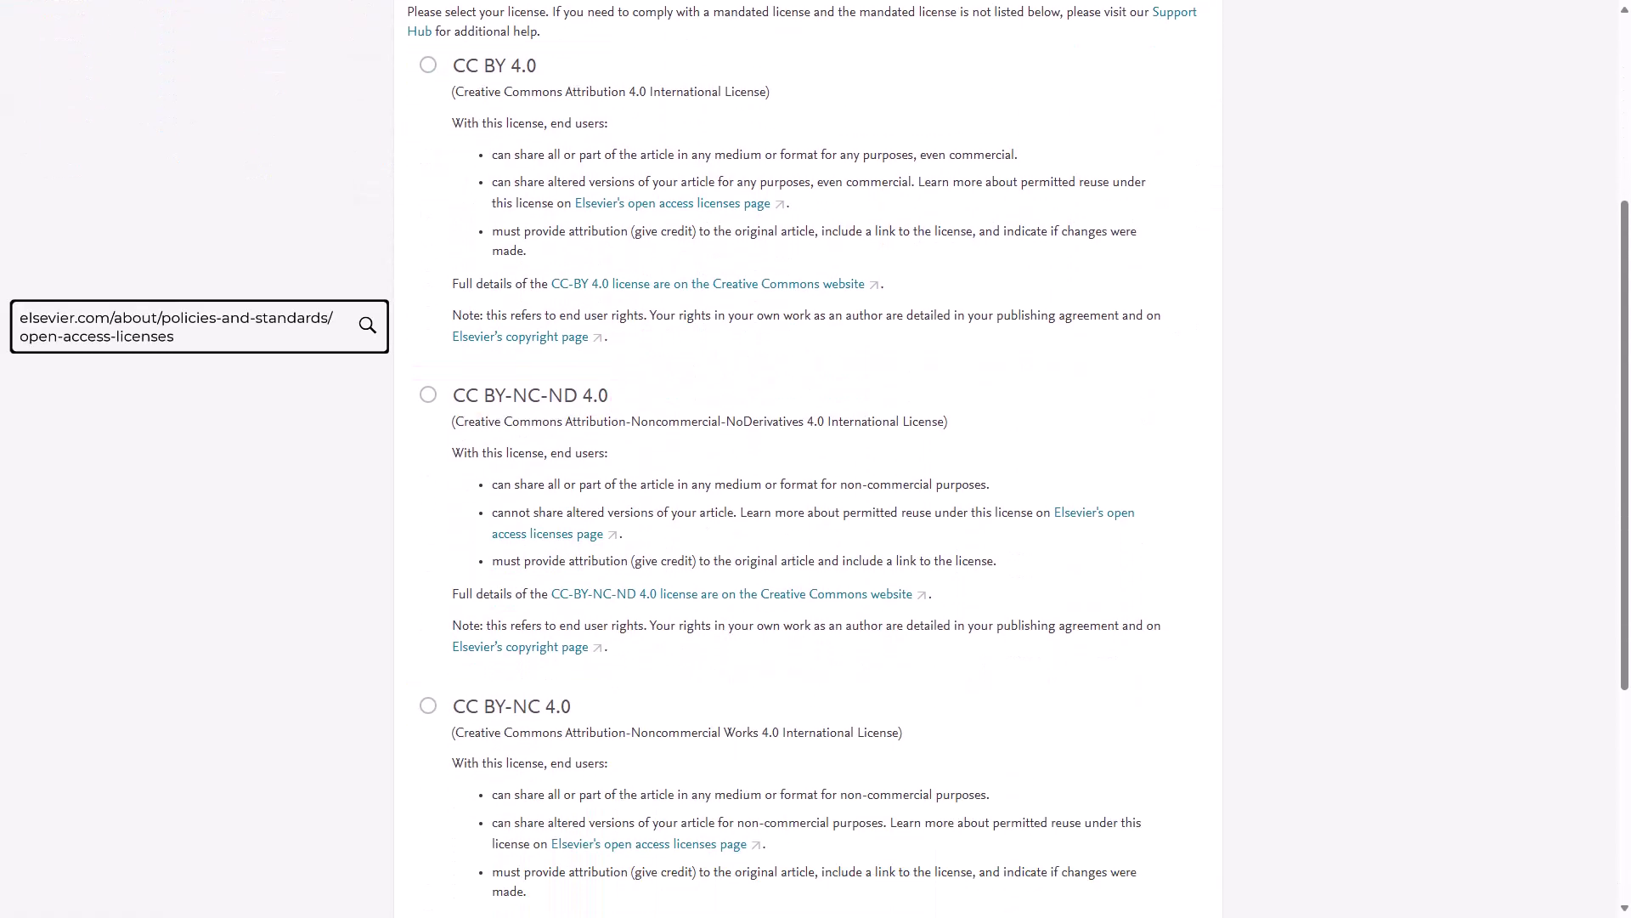
pyautogui.scroll(-5, 816, 510)
# - Confirm no-cost open access and select the CC BY 4.0 license
pyautogui.click(1132, 689)
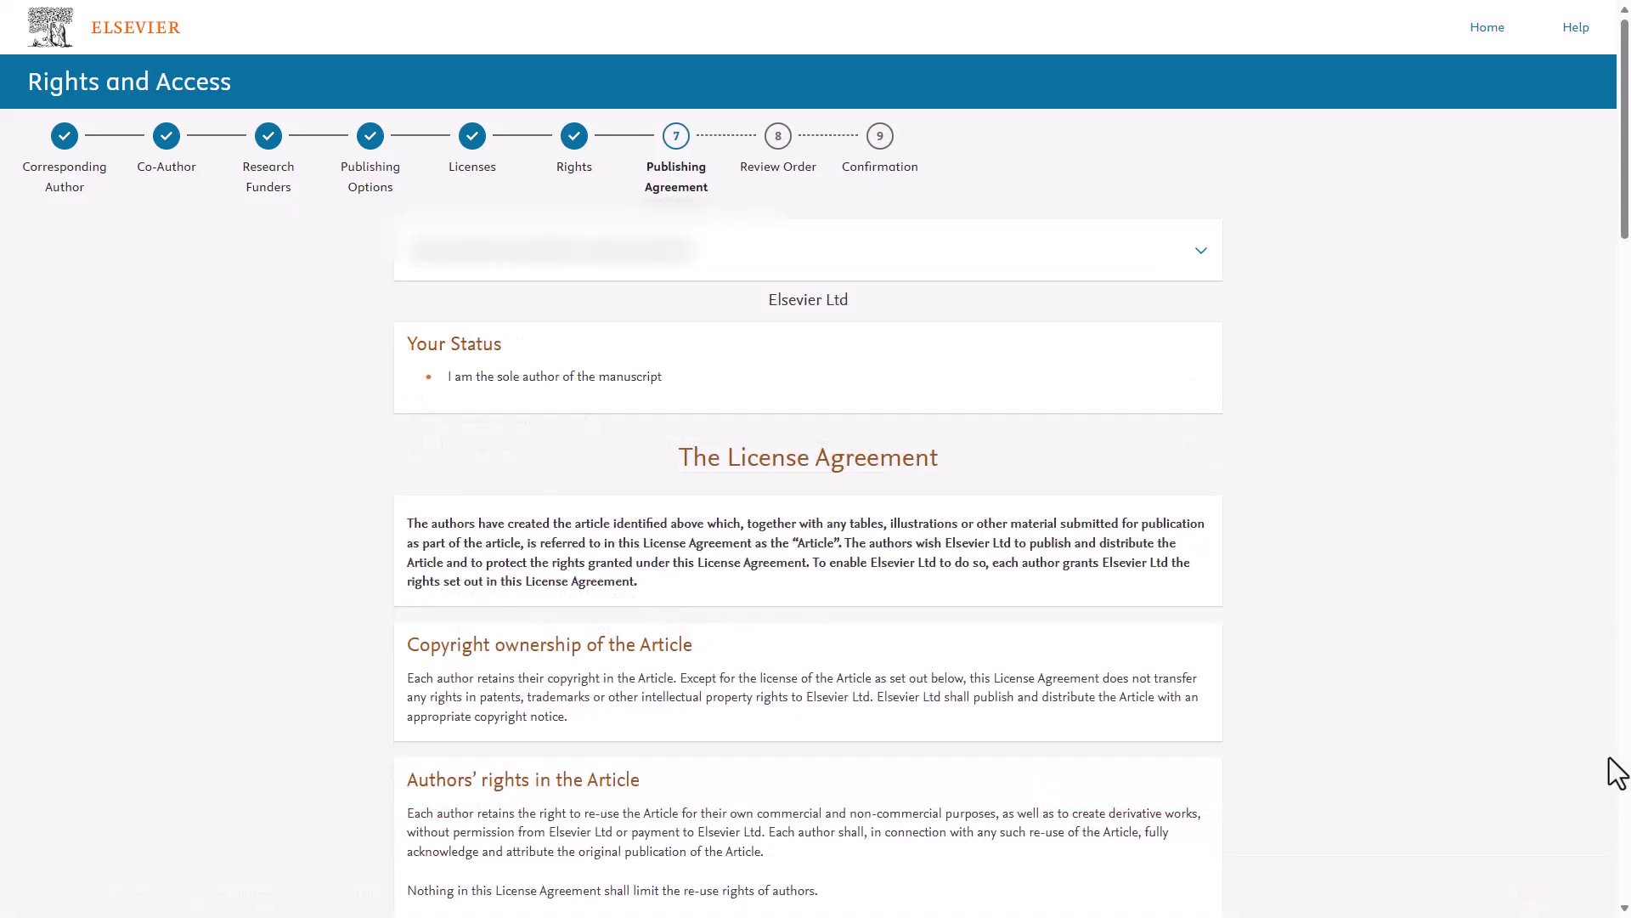
pyautogui.scroll(-5, 1616, 774)
pyautogui.scroll(-5, 1616, 772)
pyautogui.scroll(-5, 1617, 772)
pyautogui.scroll(-5, 1617, 772)
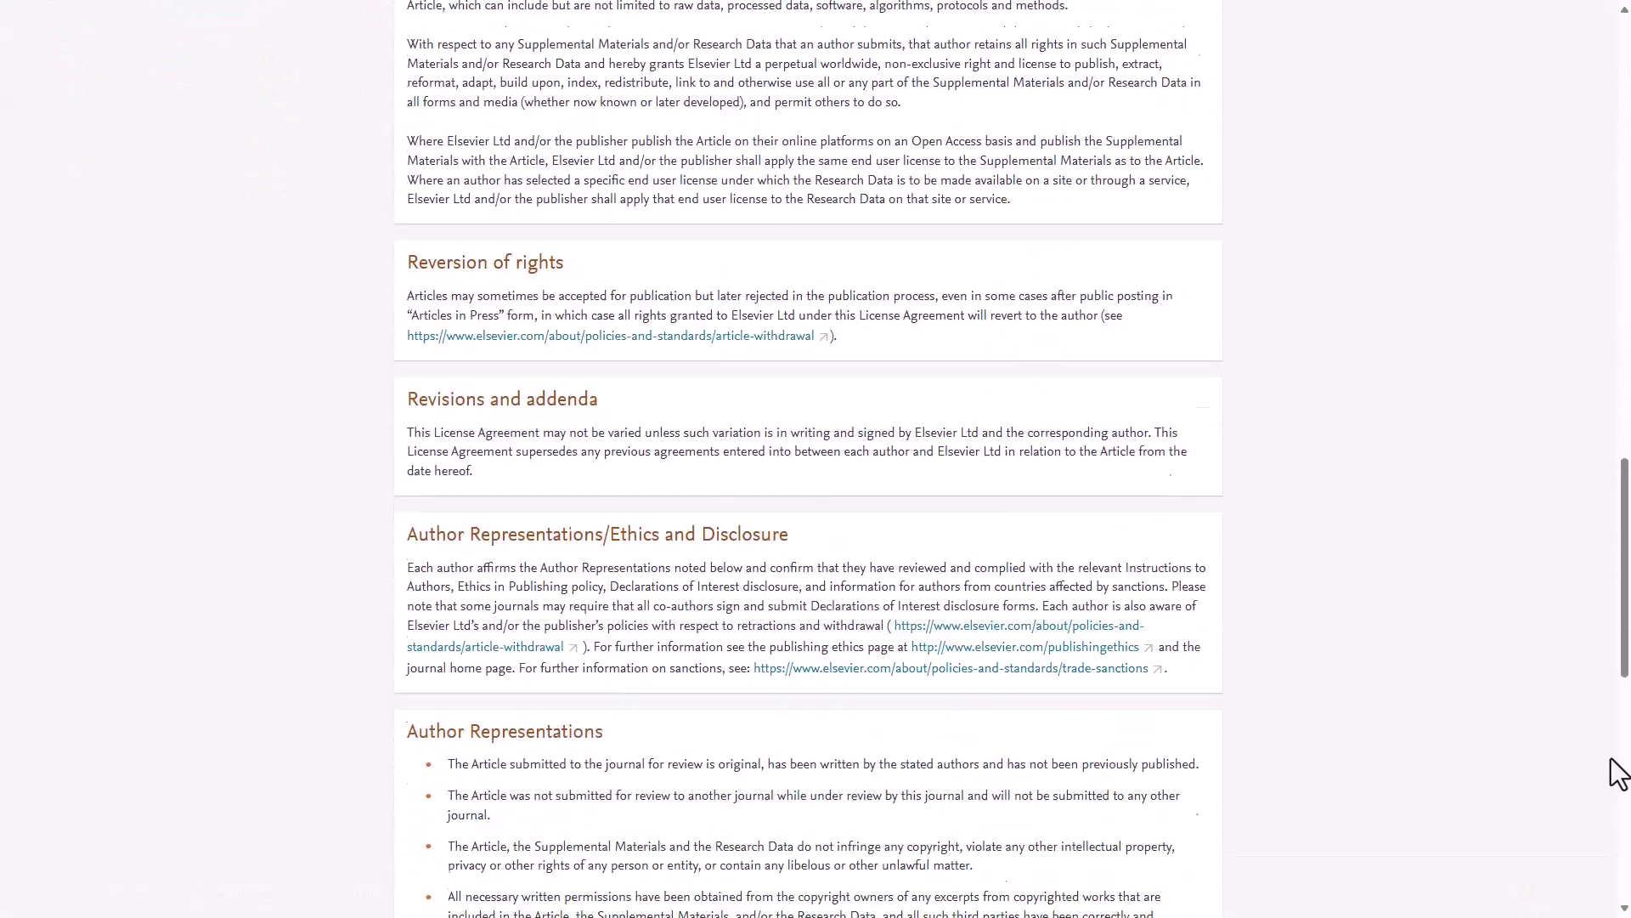
pyautogui.scroll(-5, 1617, 773)
pyautogui.scroll(-5, 1581, 777)
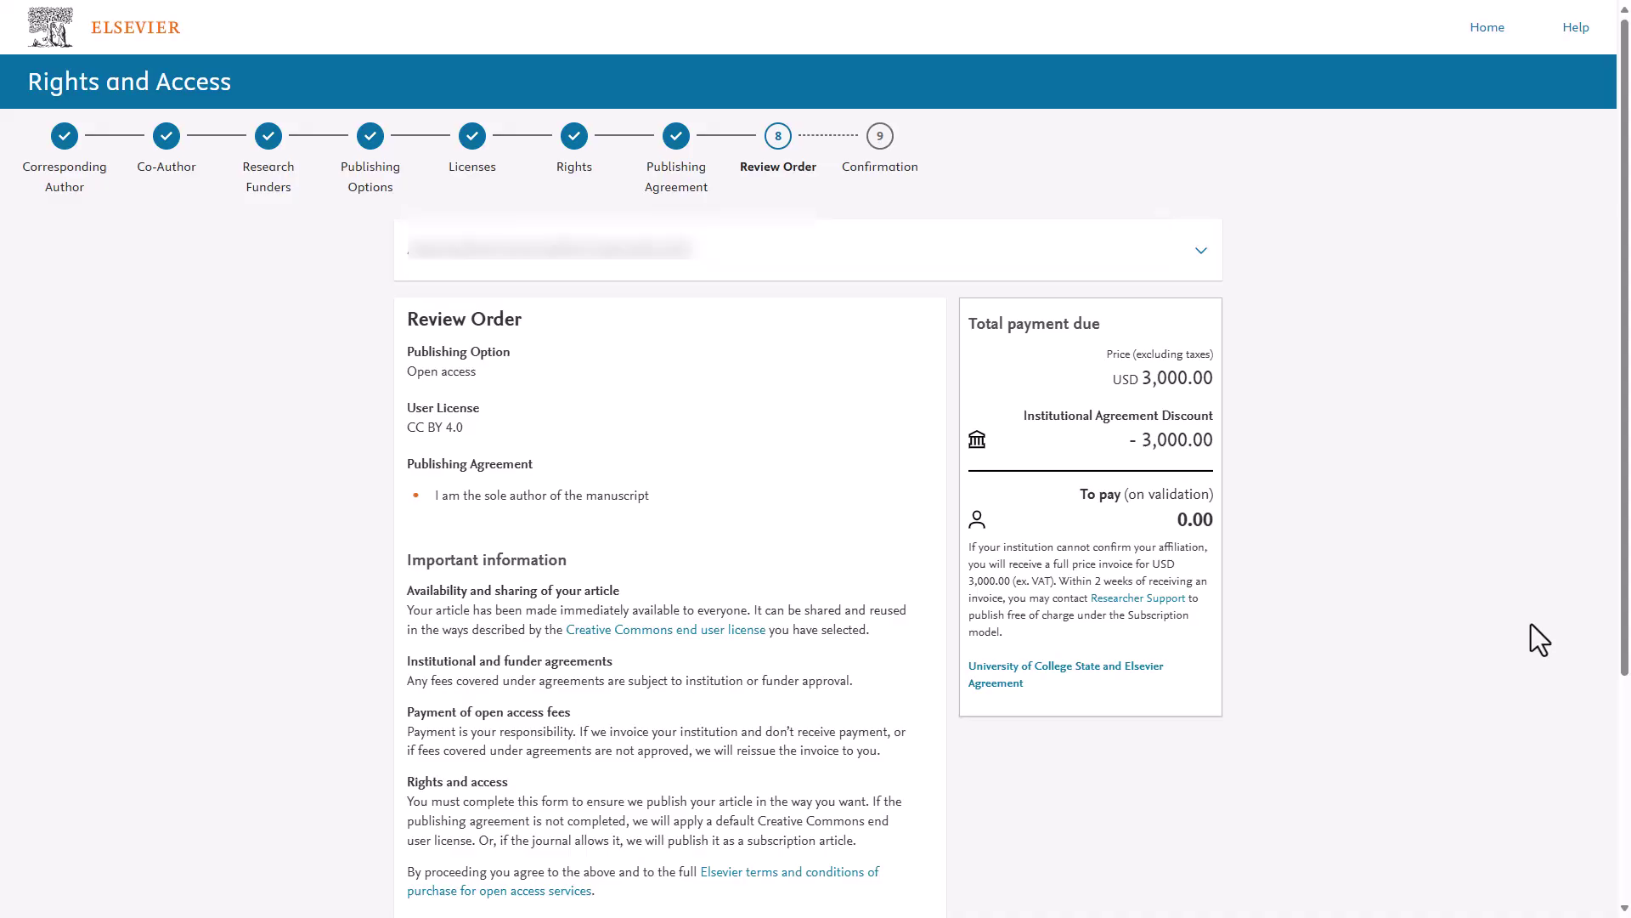
pyautogui.scroll(-5, 1531, 624)
# - Finish the Review Order to submit the CC BY 4.0 open access order at zero cost
pyautogui.click(1176, 686)
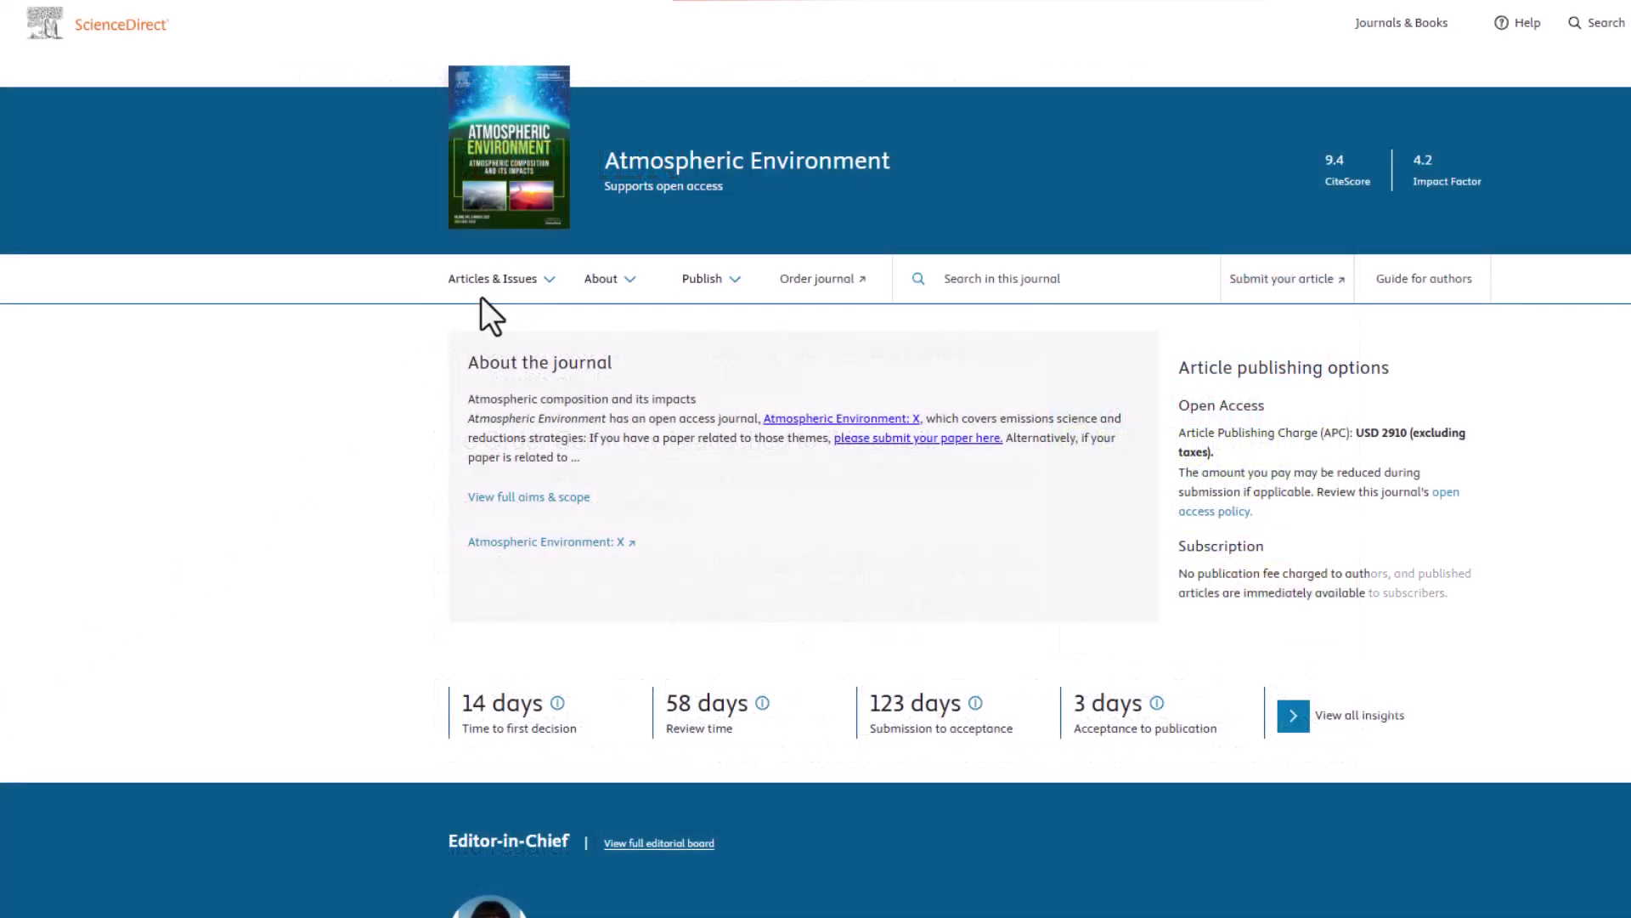
# - Show Atmospheric Environment's Articles in press listing from the Articles & Issues menu
pyautogui.click(492, 278)
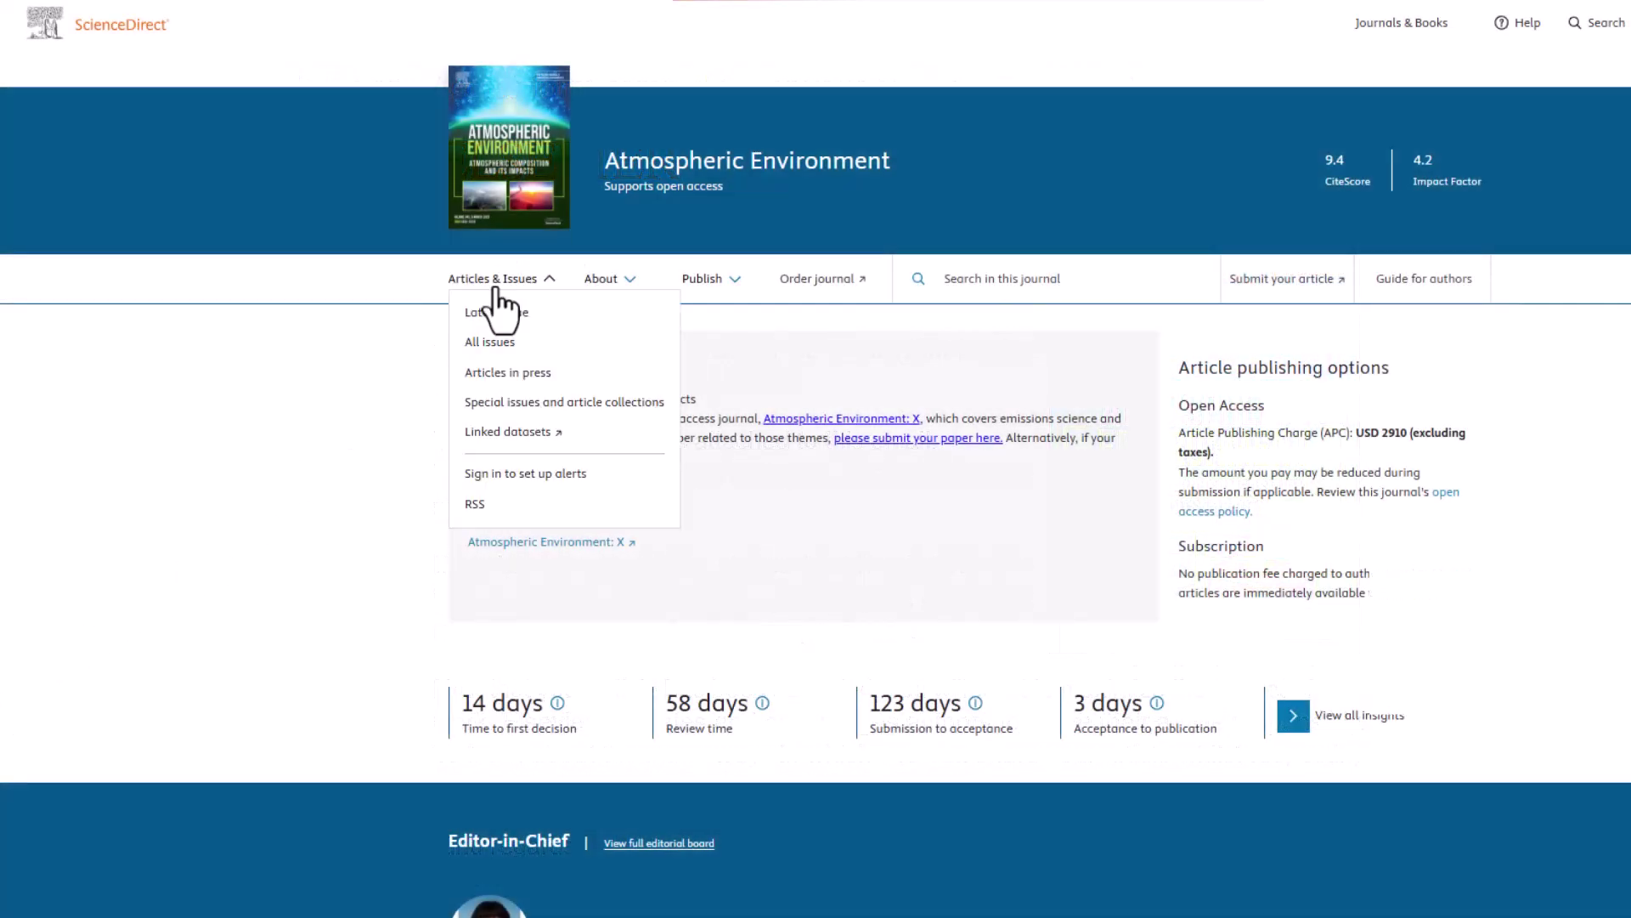
pyautogui.click(507, 372)
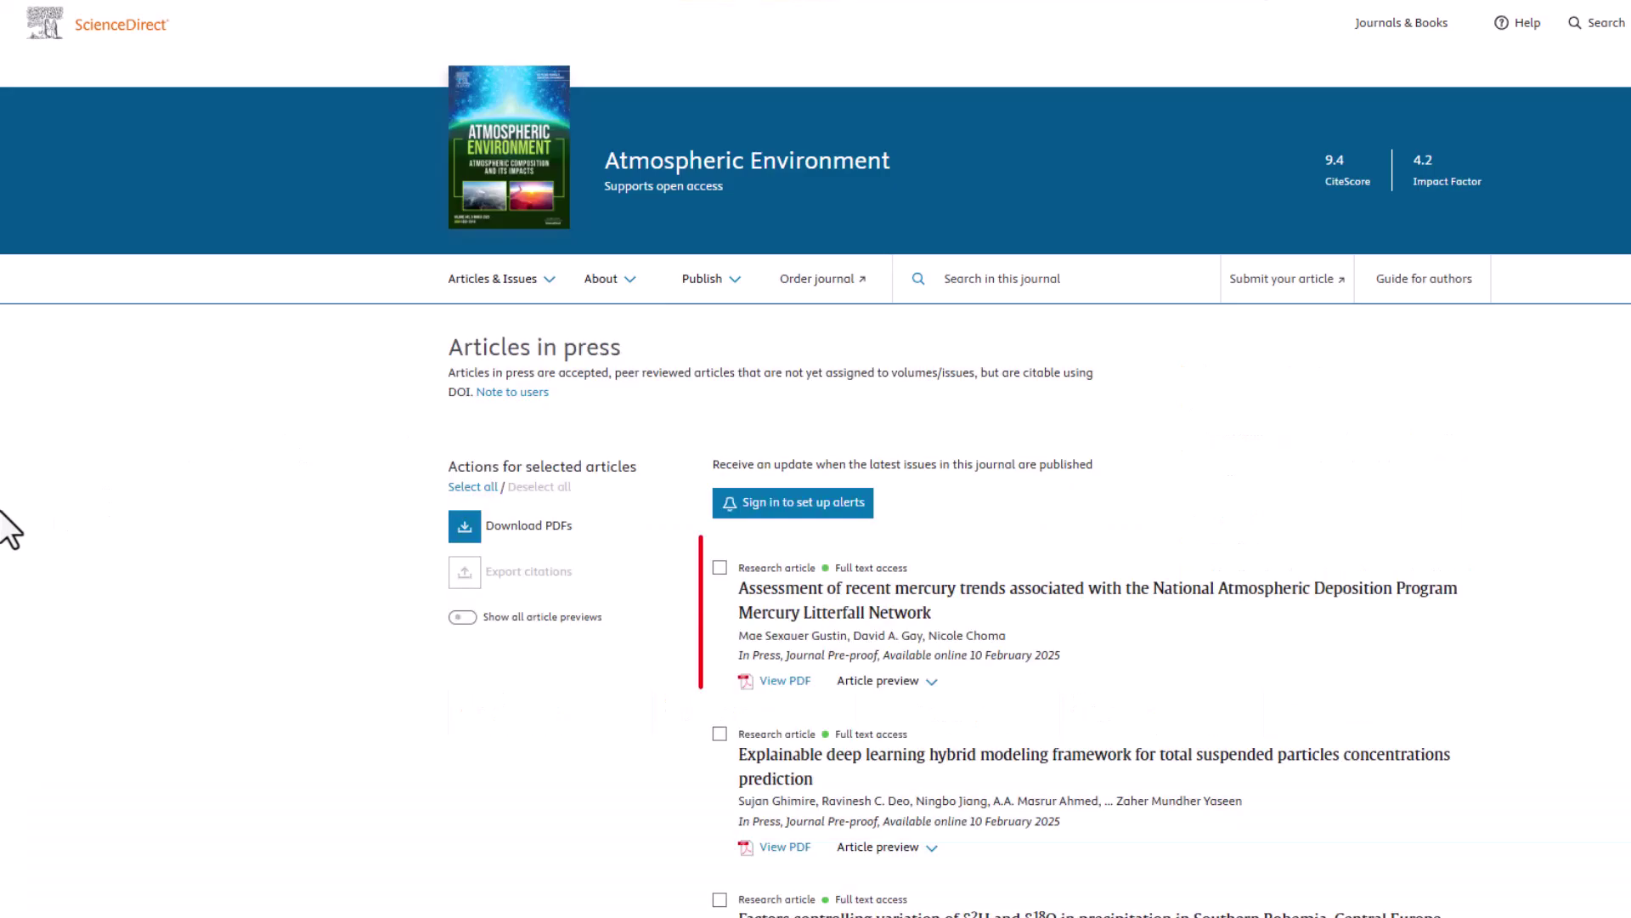